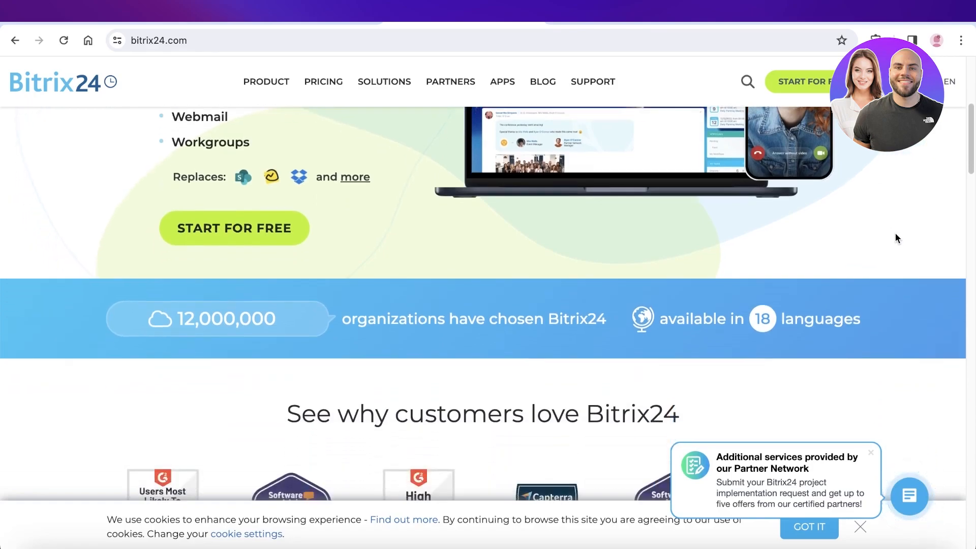
Look through the Bitrix24 homepage and view the Collaboration feature list
scroll(897, 237, down, 3)
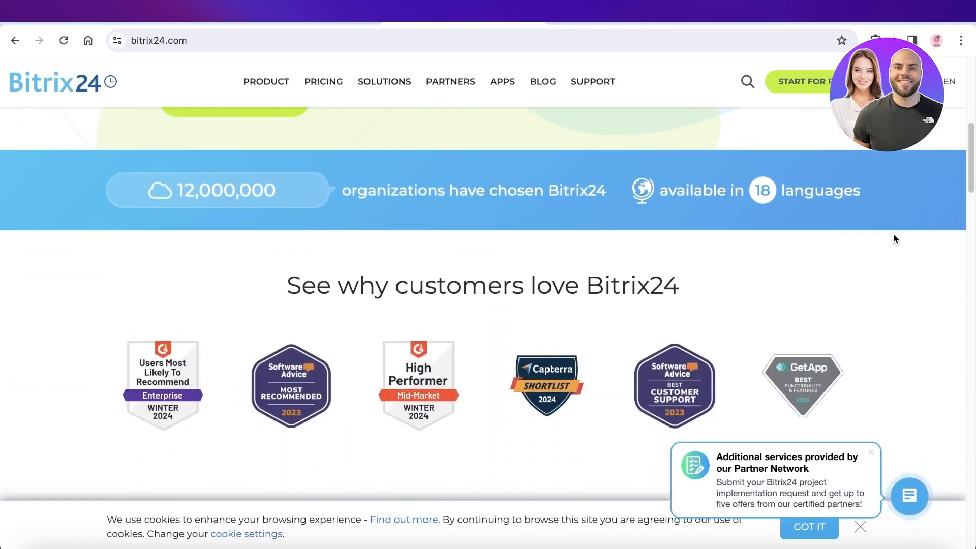
scroll(893, 235, down, 4)
scroll(889, 243, down, 8)
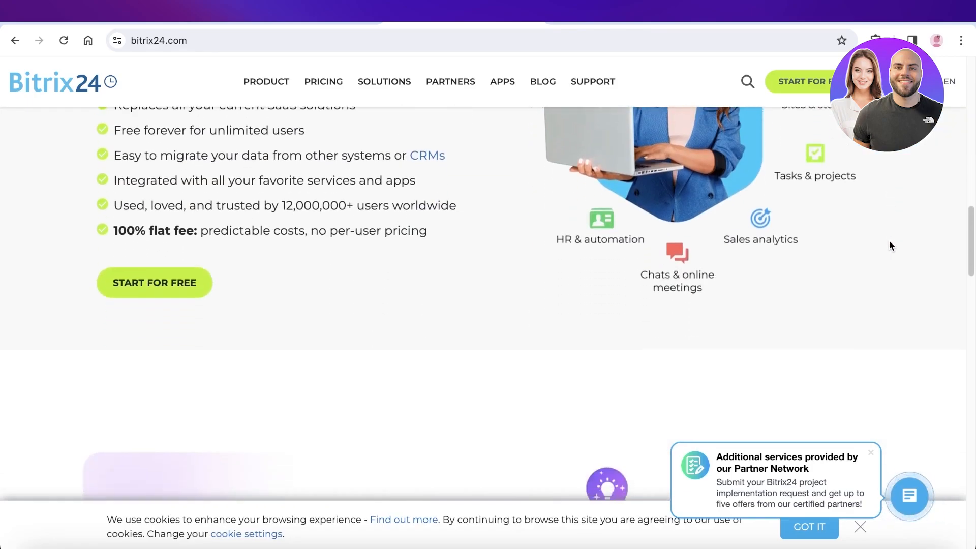
scroll(889, 244, down, 15)
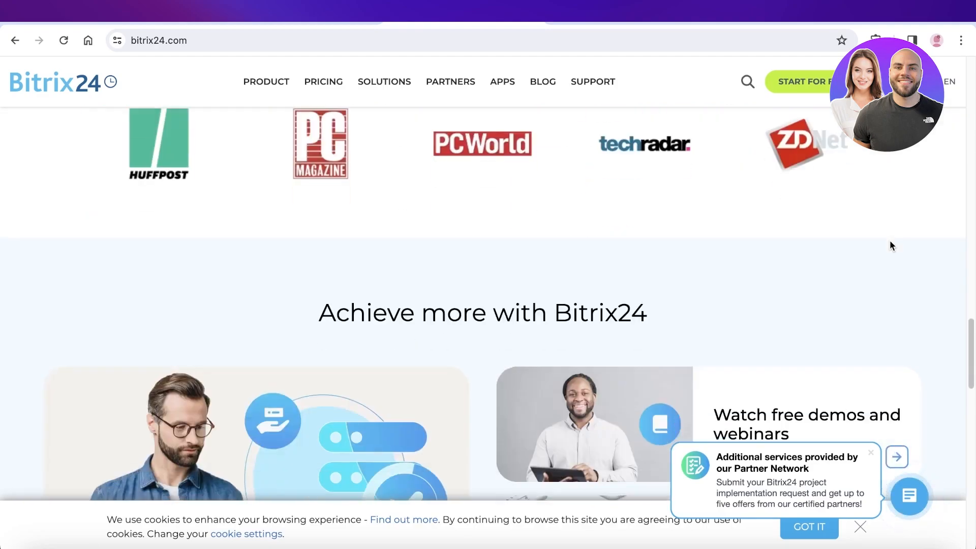
scroll(889, 246, down, 10)
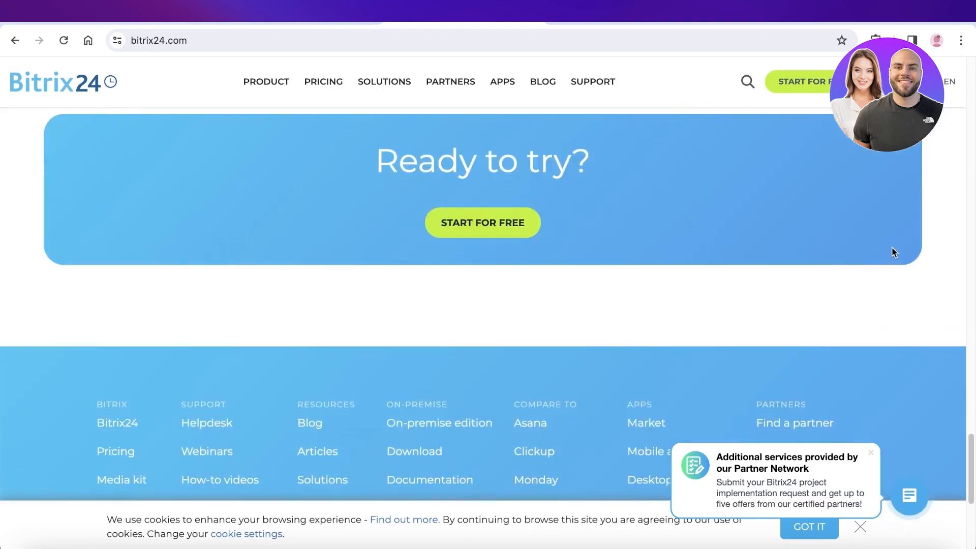
scroll(891, 252, up, 12)
scroll(890, 267, up, 15)
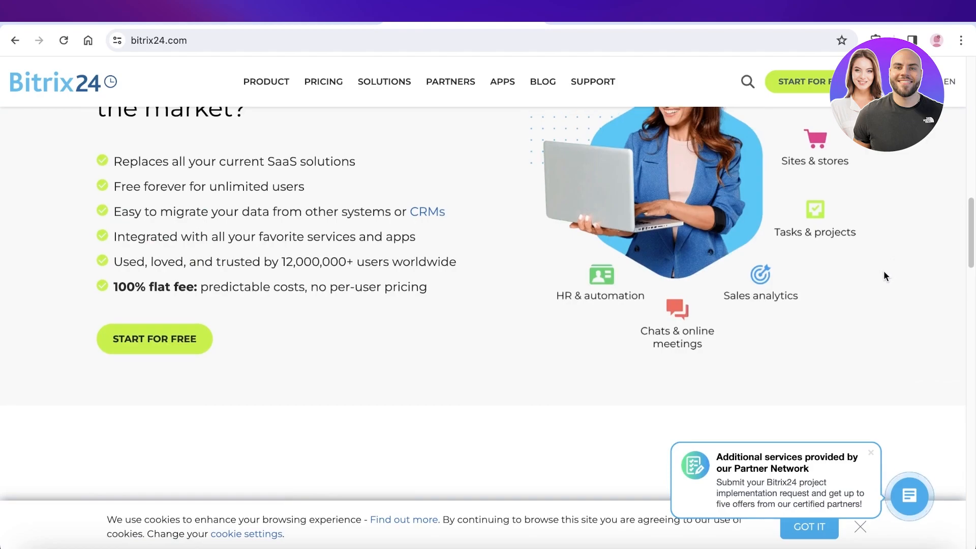
scroll(883, 277, up, 5)
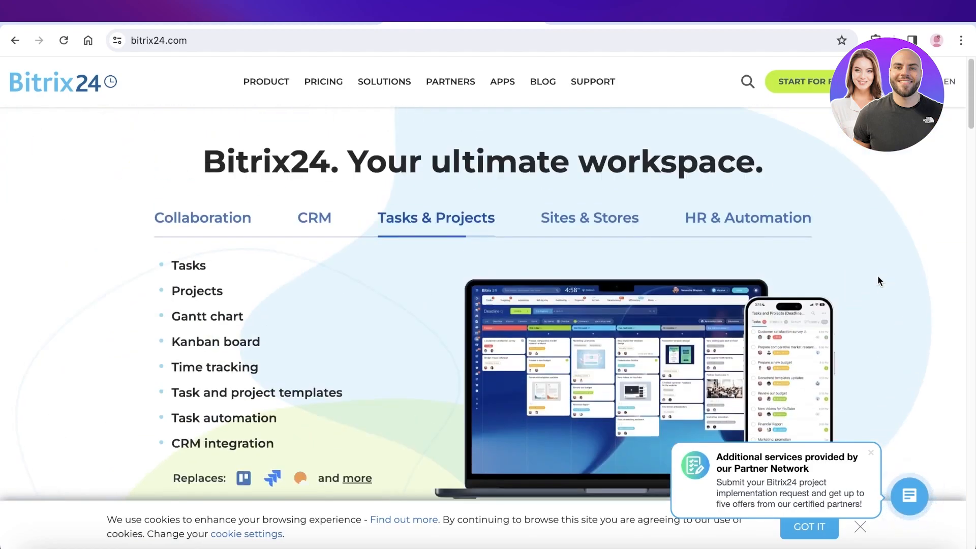
click(205, 217)
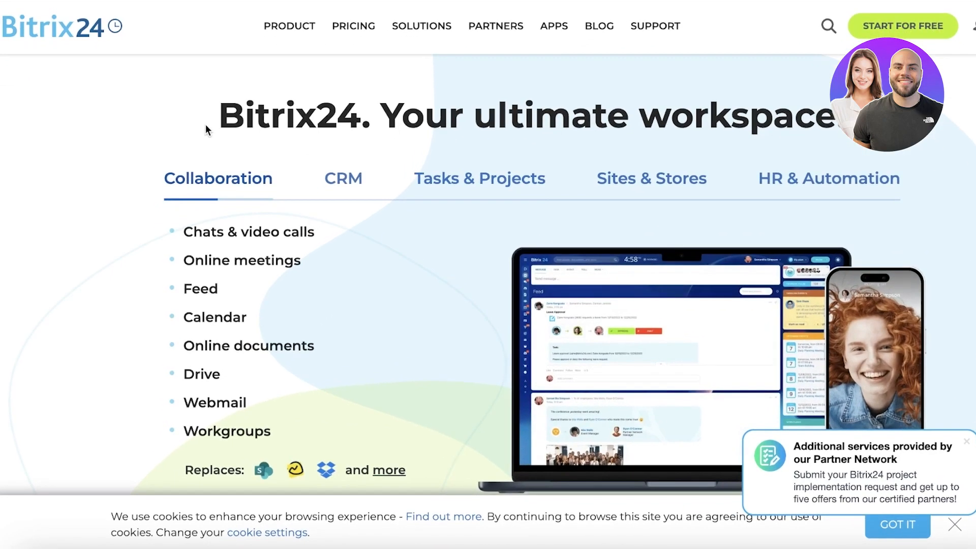
Register for a free Bitrix24 account using the Google sign-in
click(913, 33)
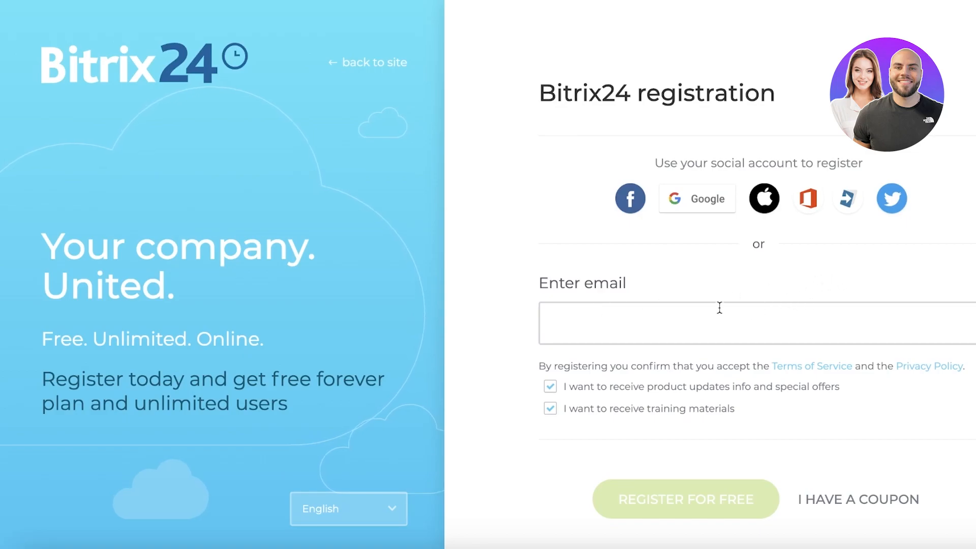
click(695, 199)
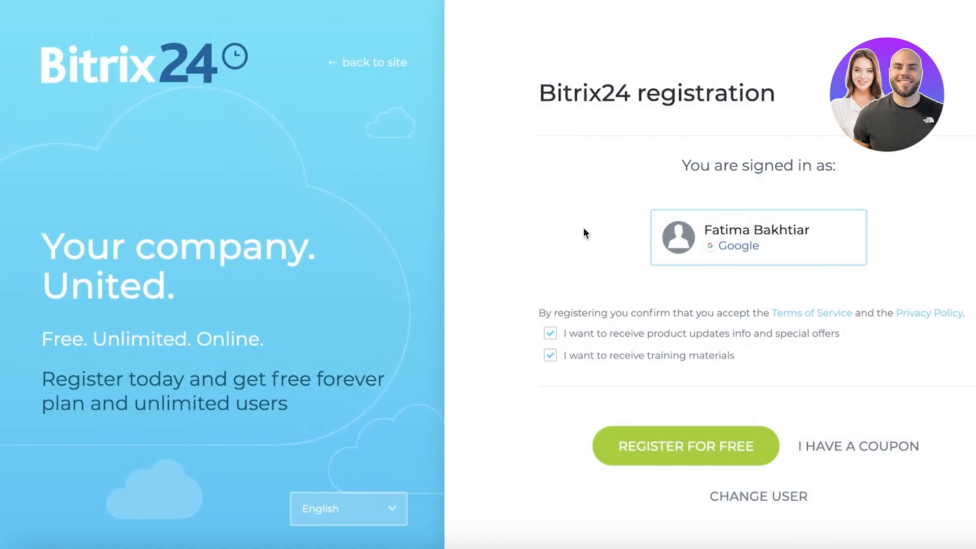
click(620, 445)
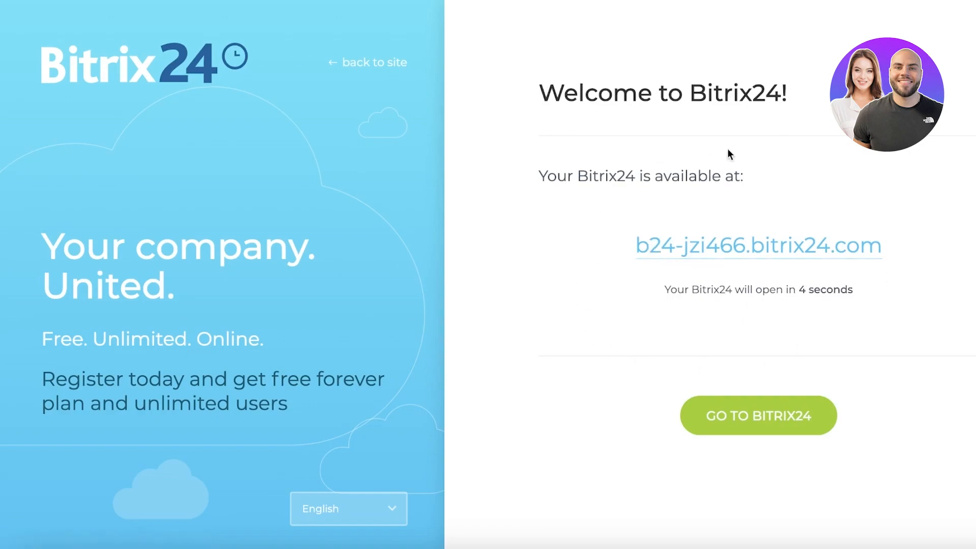
drag(554, 194, 710, 191)
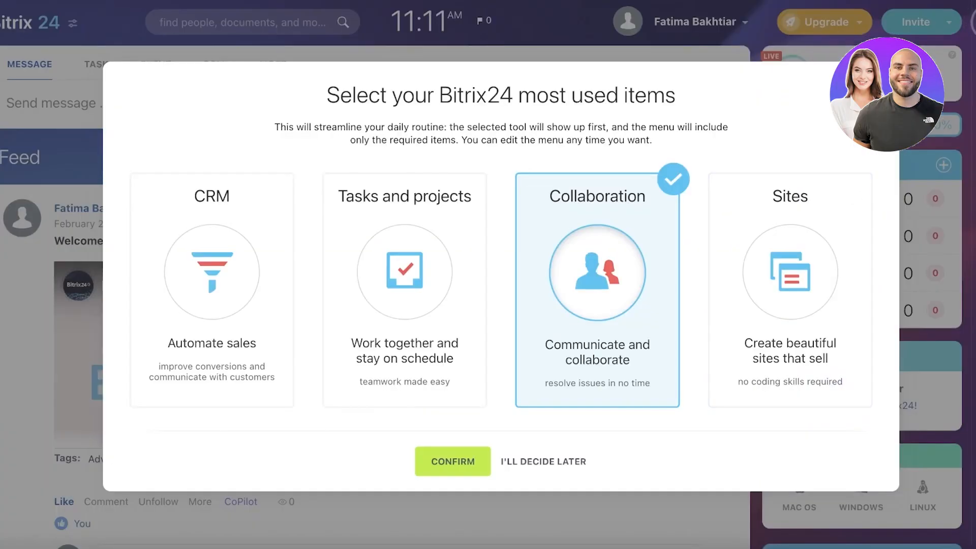
Confirm Tasks and projects as the most used item and dismiss the task creation hint
click(444, 242)
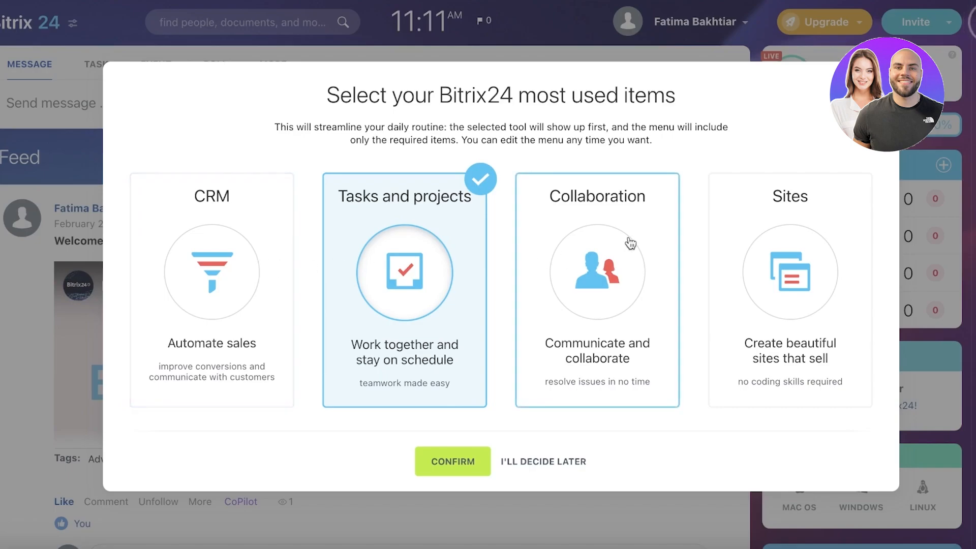
click(438, 455)
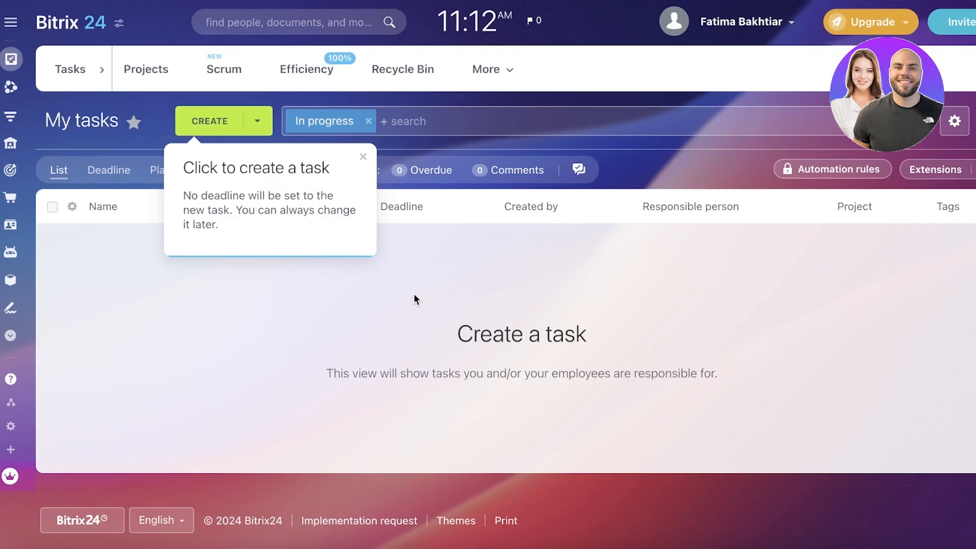
click(363, 157)
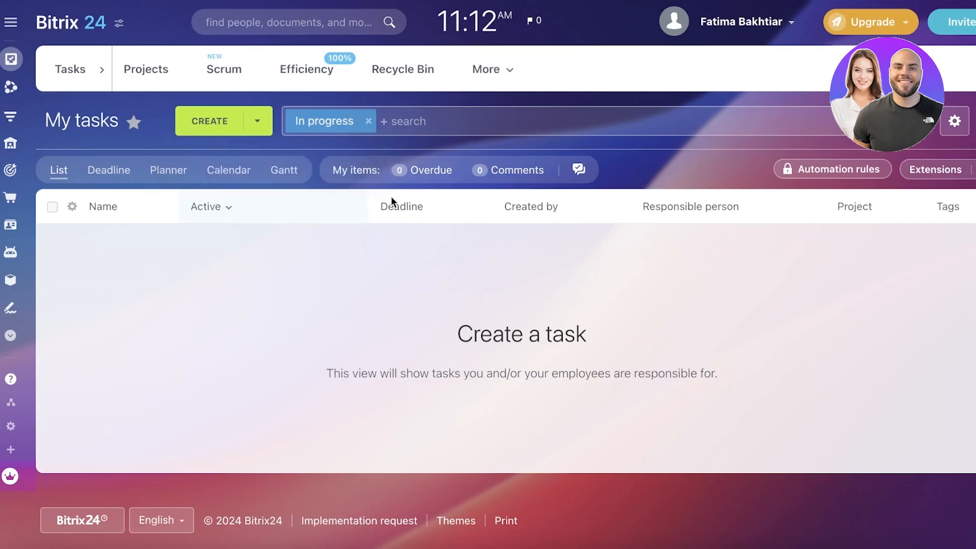
View the tools grouped under Collaboration in the main menu, then collapse the group
mouse_move(5, 70)
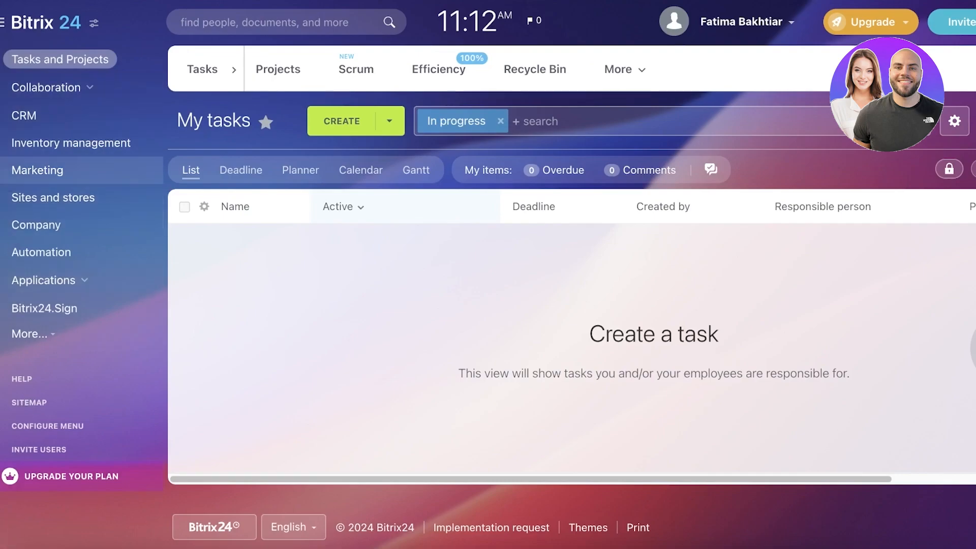
click(43, 89)
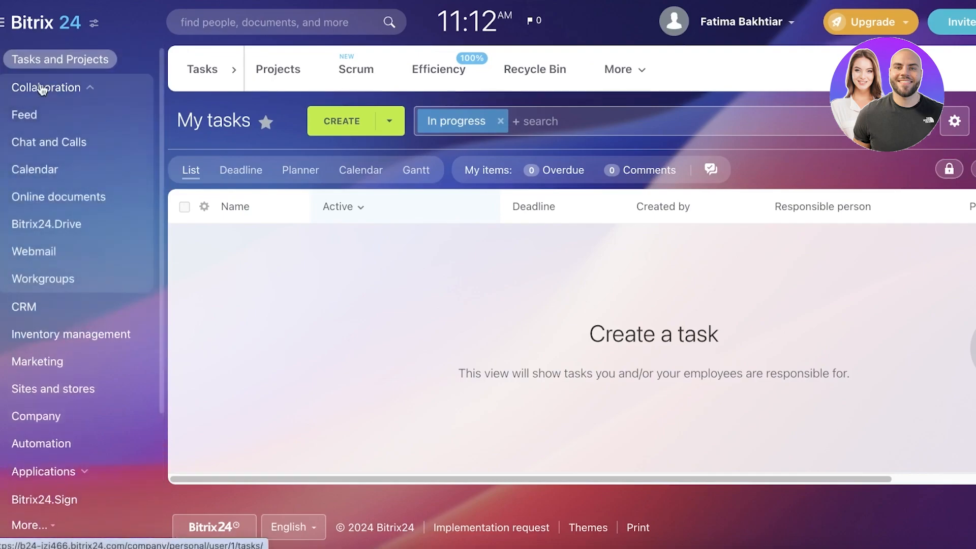
click(42, 89)
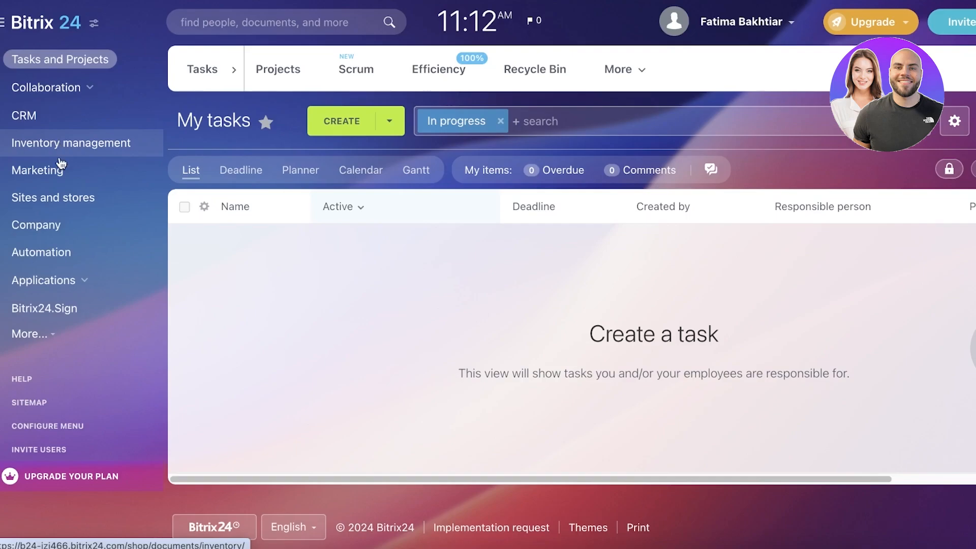
Examine the Tasks and Projects menu item, including its new task form and its hide and rearrange options
click(58, 61)
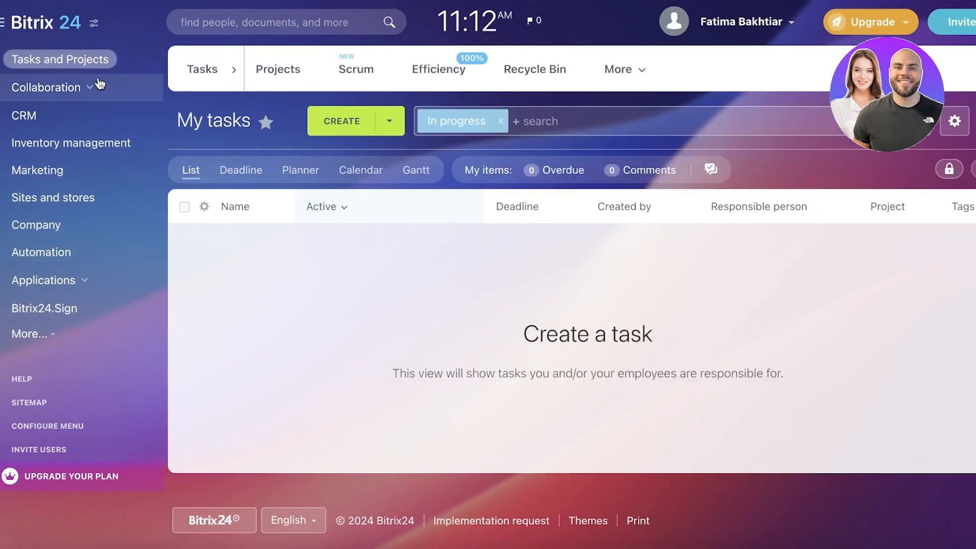
click(1, 61)
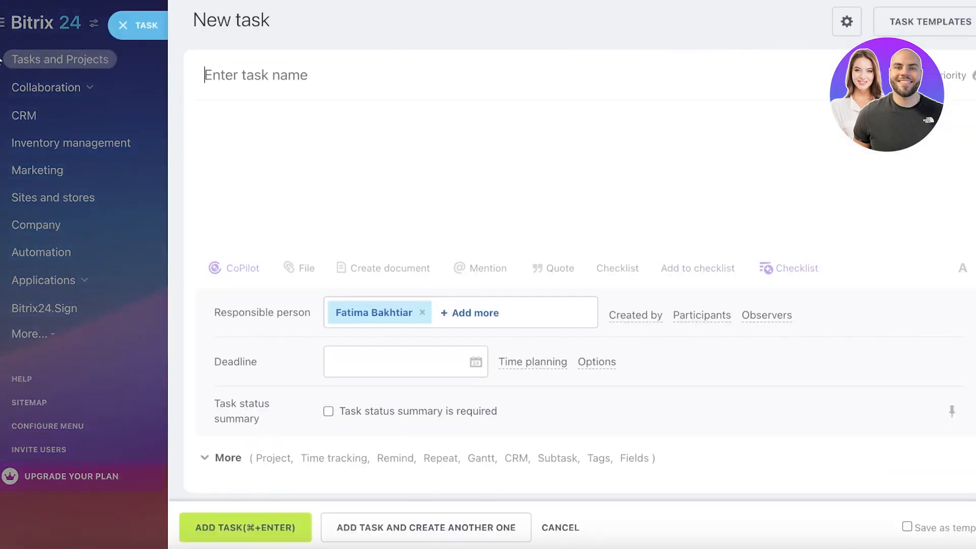
click(2, 64)
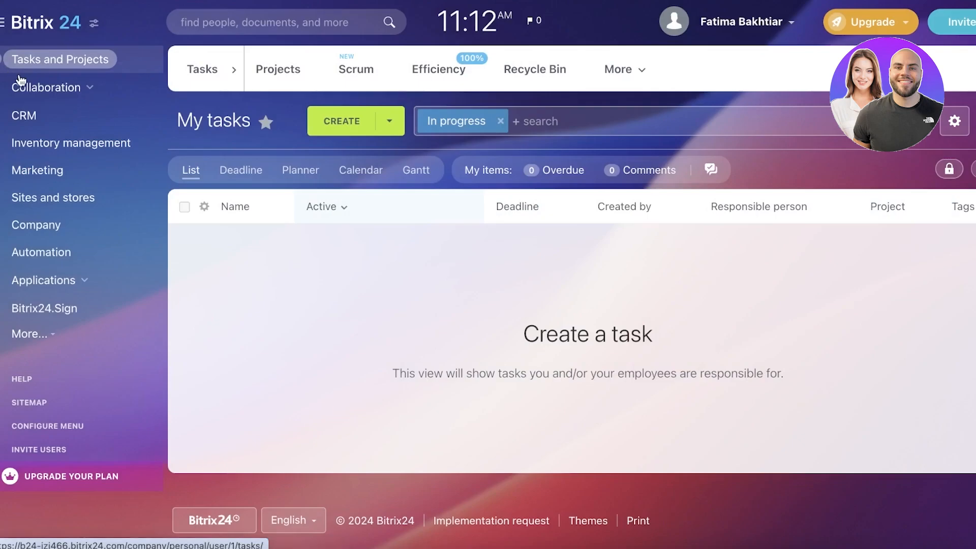
click(153, 62)
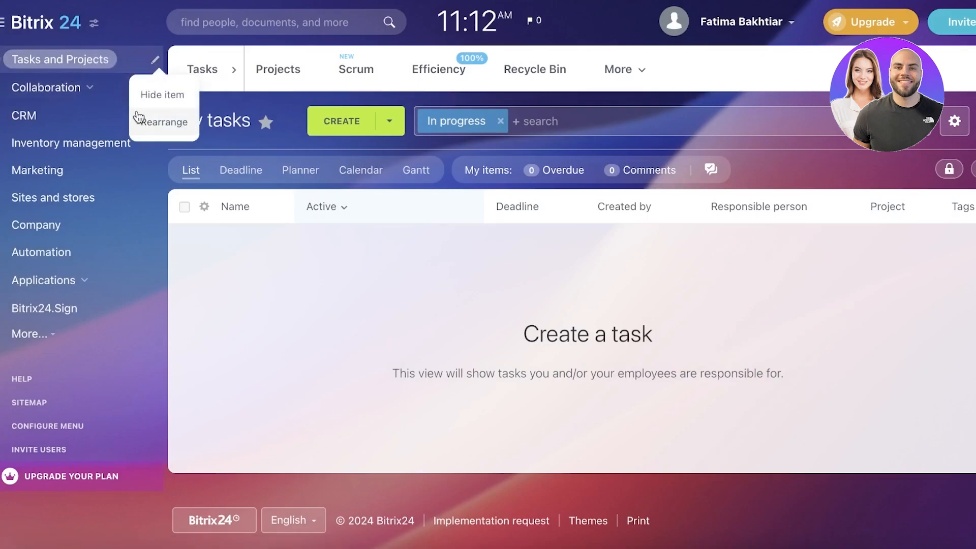
click(344, 299)
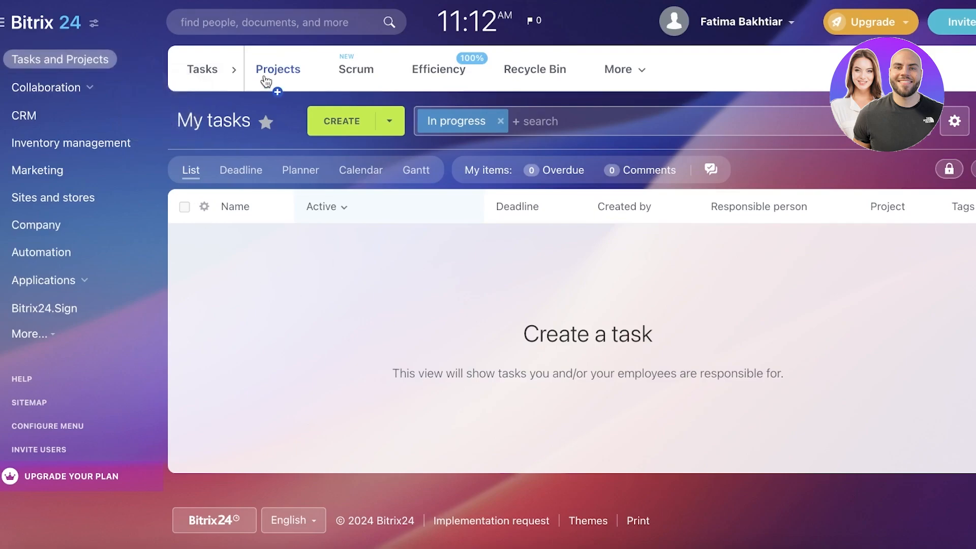
Go to the Projects section and remove the My filter from the project list
click(235, 69)
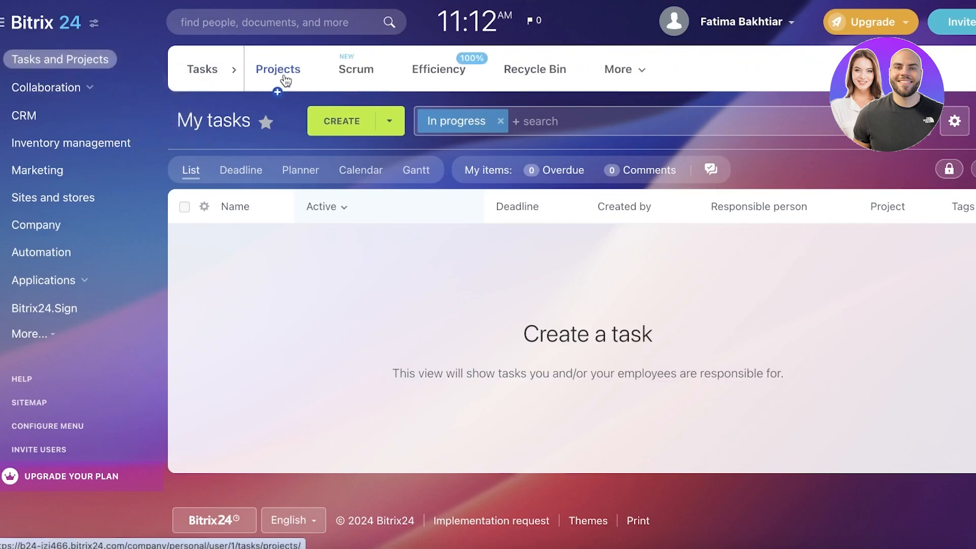
click(283, 81)
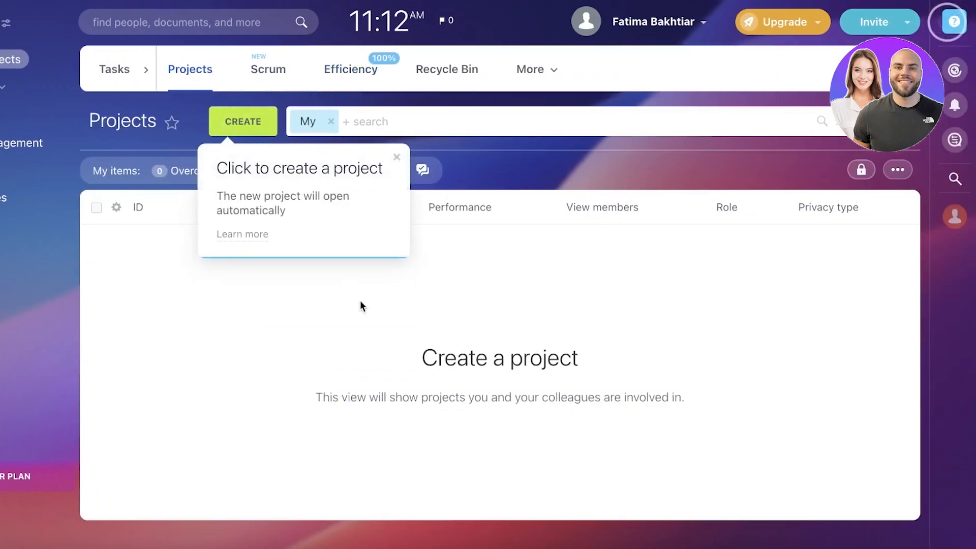
click(331, 121)
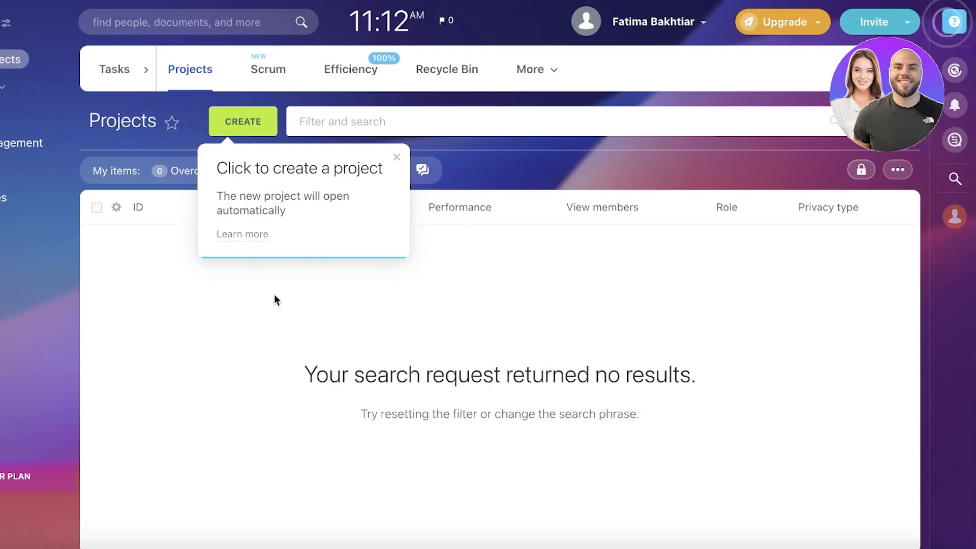
Start creating a new project with the Project type and continue to its features
click(243, 122)
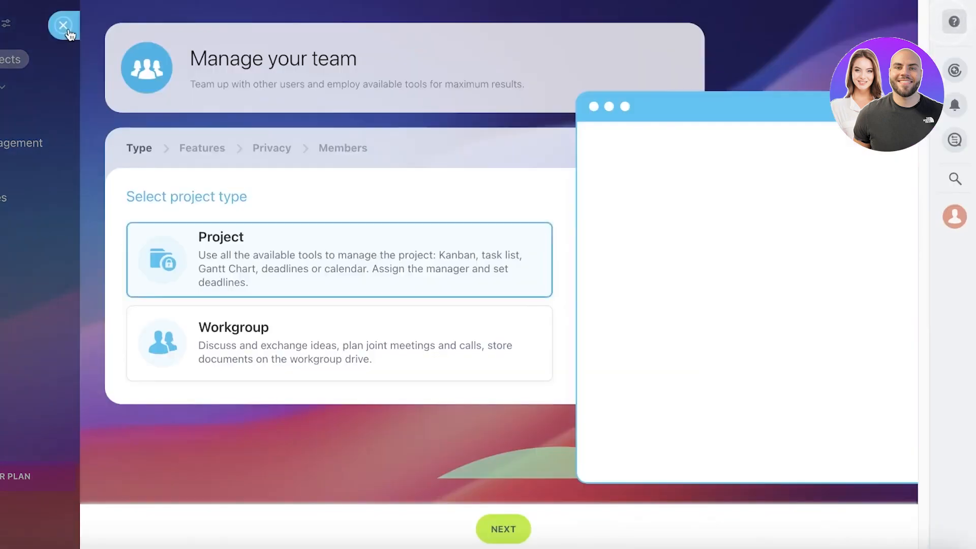
click(64, 26)
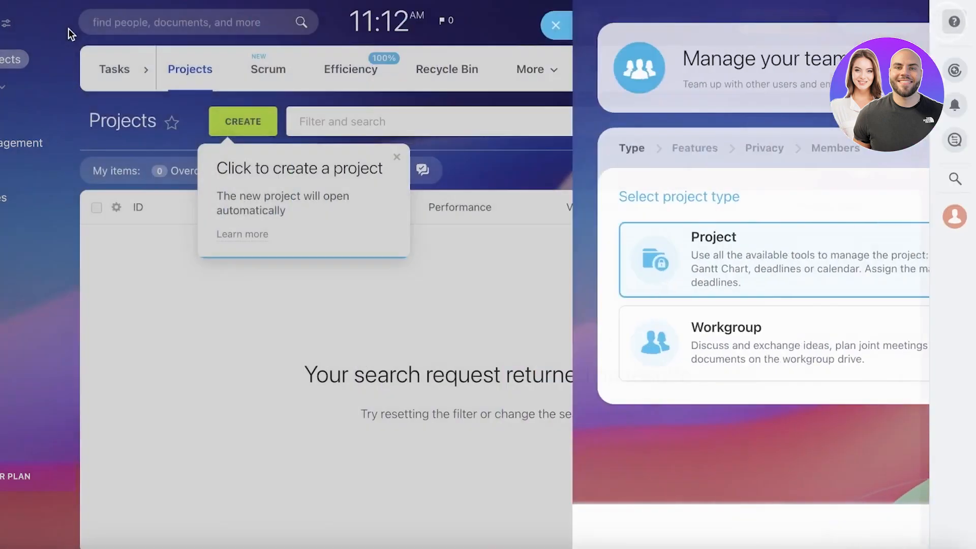
click(250, 121)
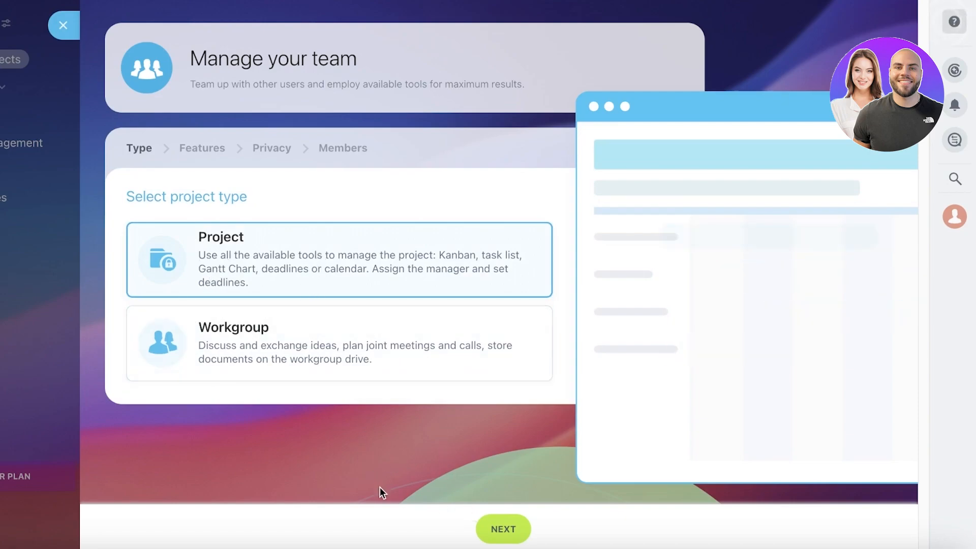
click(503, 528)
Name the new project Website Launch
click(355, 254)
text(A)
key(BackSpace)
text(Ma)
key(BackSpace)
key(BackSpace)
key(BackSpace)
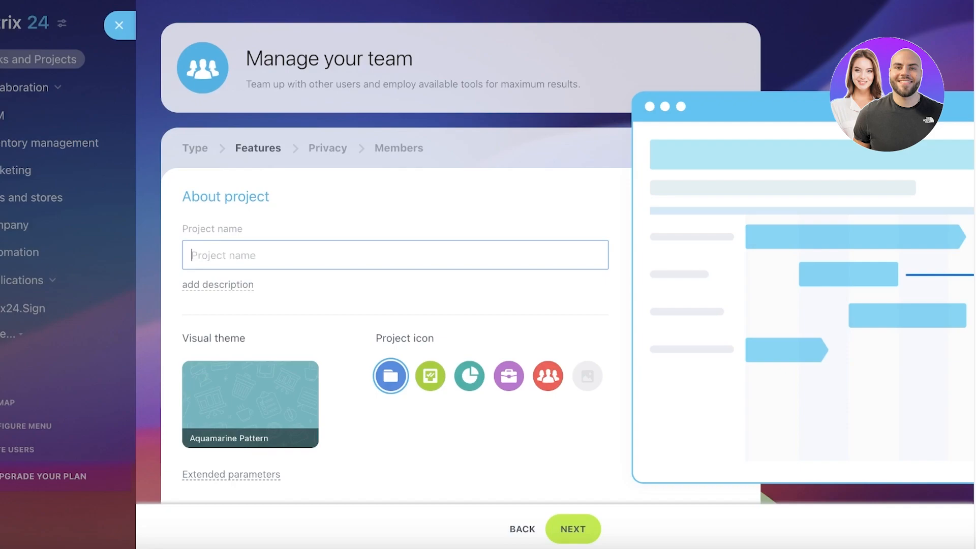
text(Website Launch)
Add the project description "Lauching our first e-store."
click(214, 295)
scroll(223, 274, down, 4)
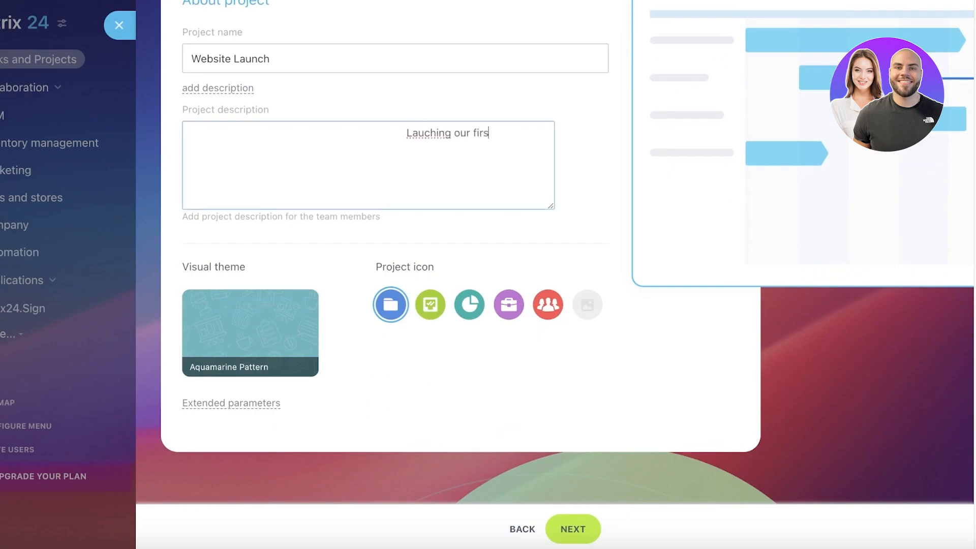
click(331, 259)
Browse the available visual themes and apply the Saturn theme to the project
mouse_move(287, 315)
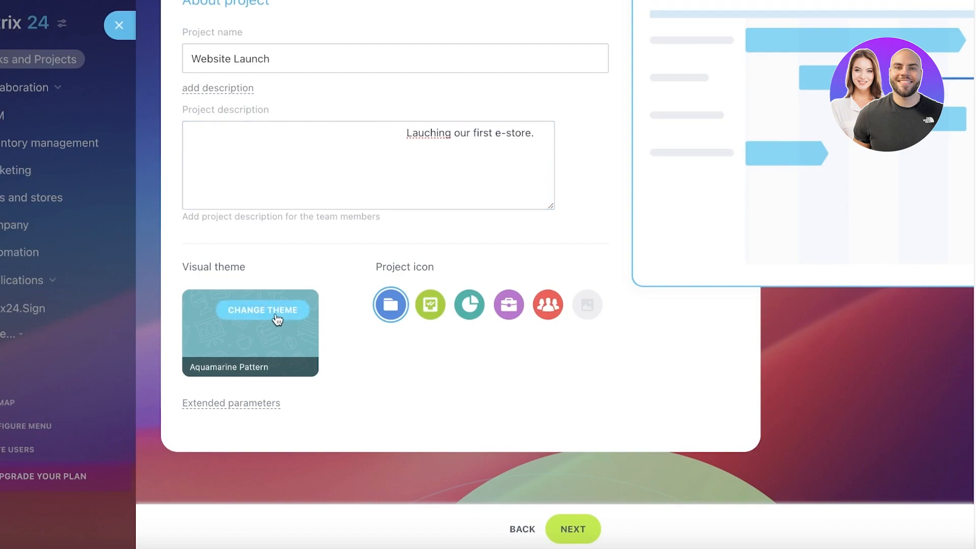
click(277, 320)
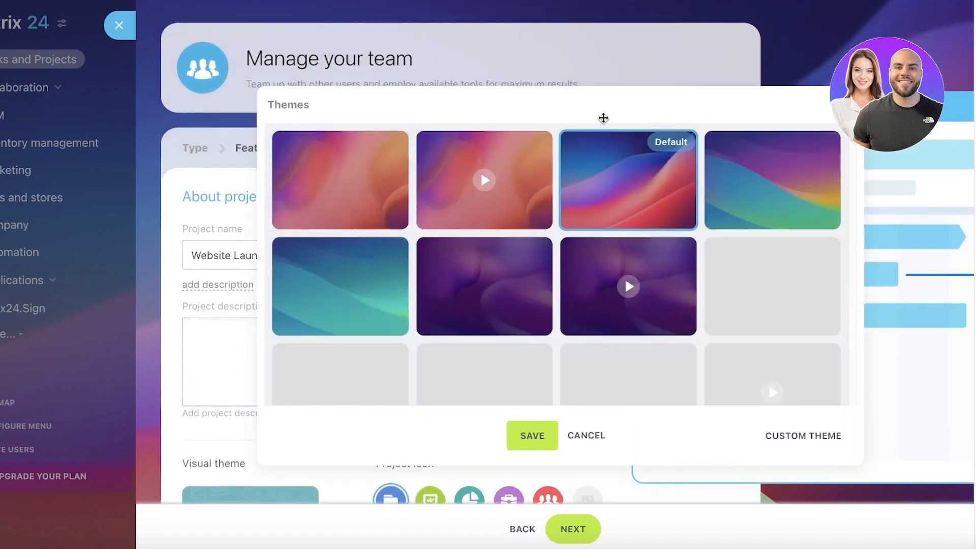
scroll(580, 228, down, 10)
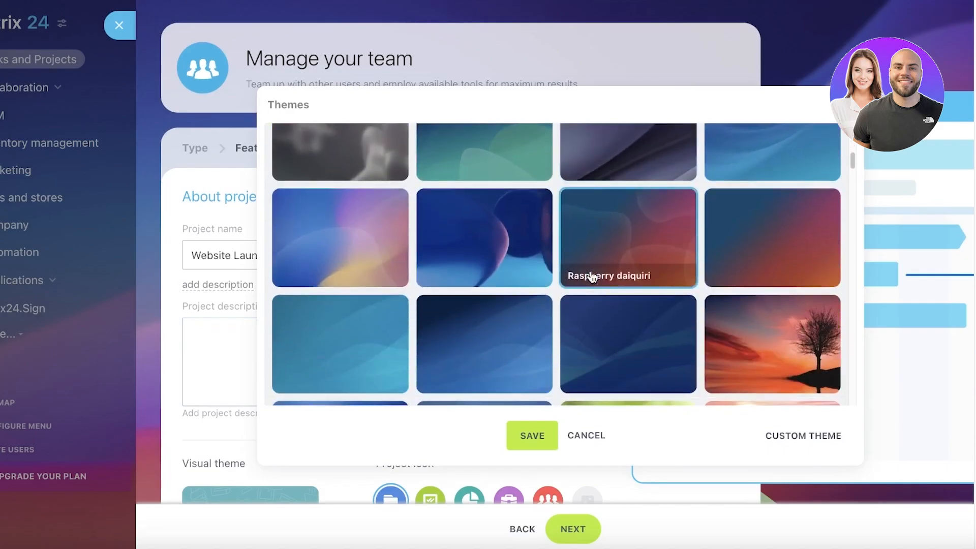
scroll(592, 277, down, 15)
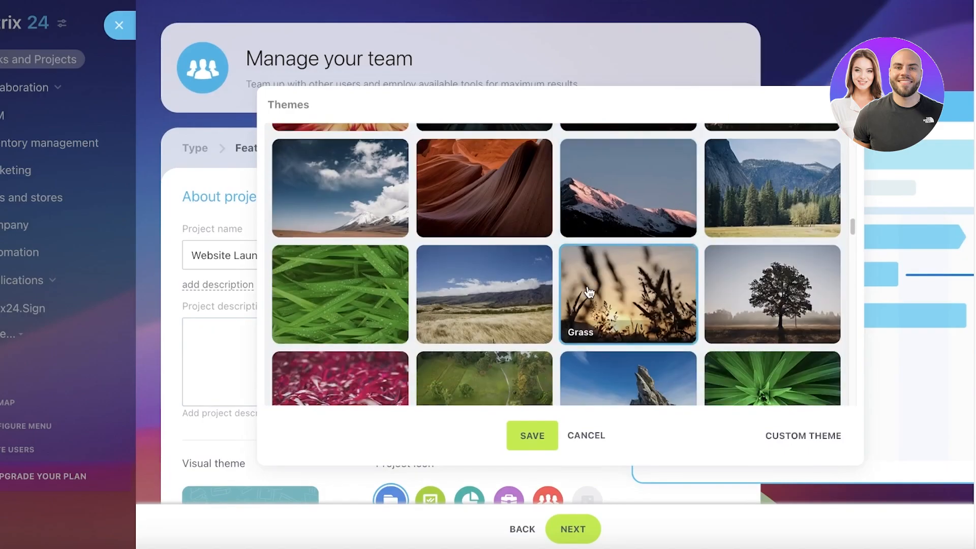
scroll(591, 294, up, 20)
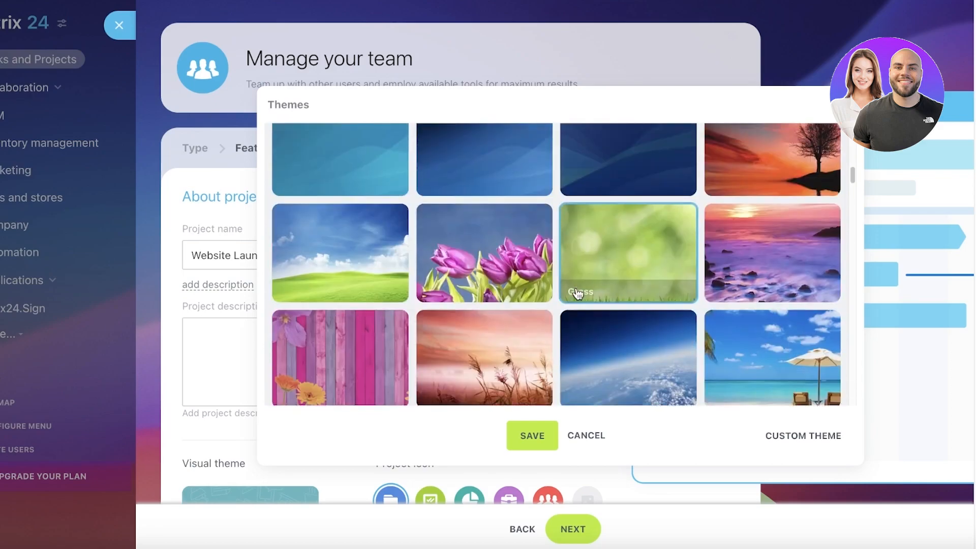
scroll(427, 290, down, 8)
scroll(559, 284, up, 15)
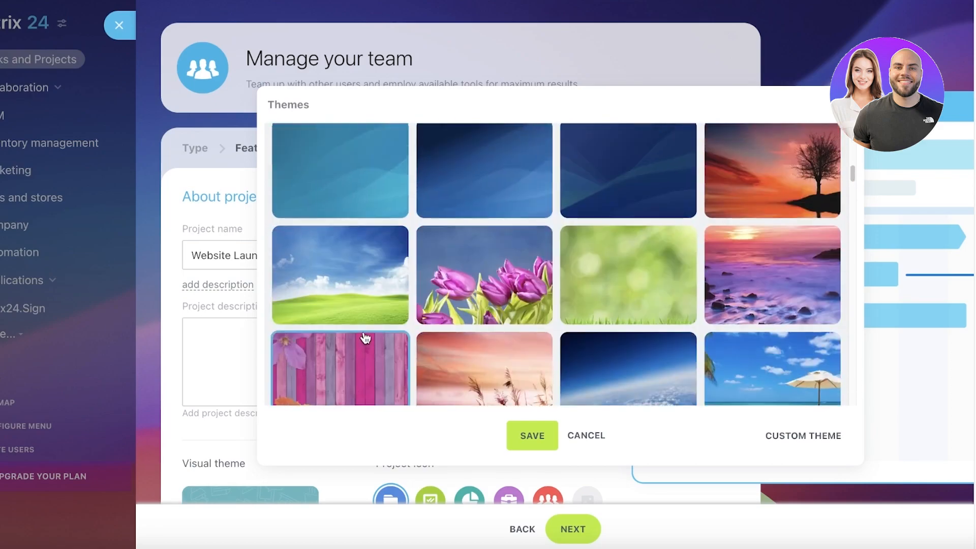
scroll(499, 274, down, 3)
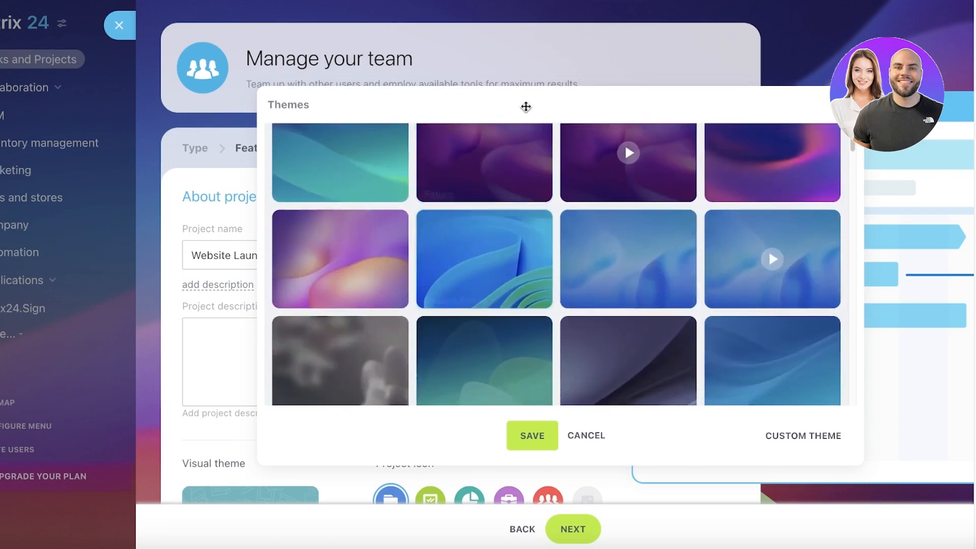
scroll(496, 219, up, 1)
scroll(496, 219, down, 4)
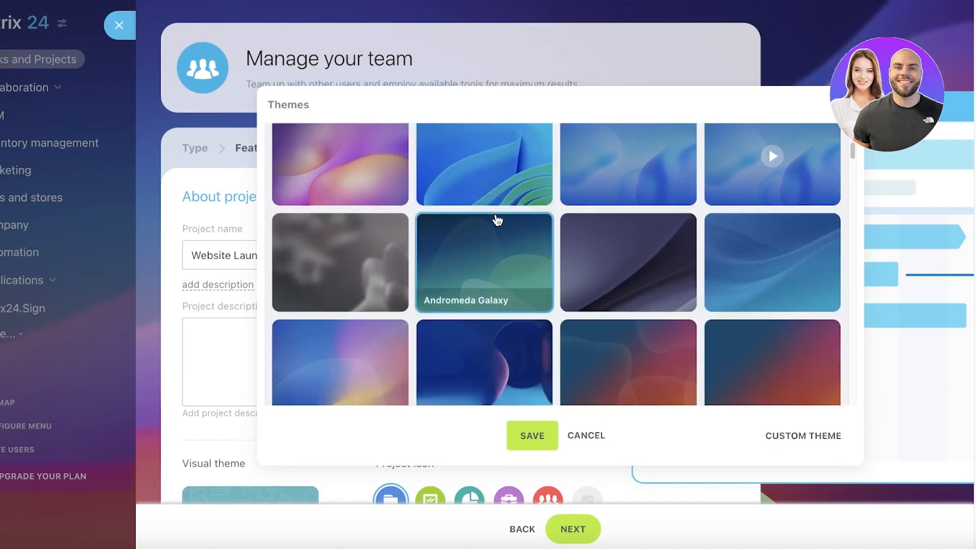
scroll(496, 218, up, 7)
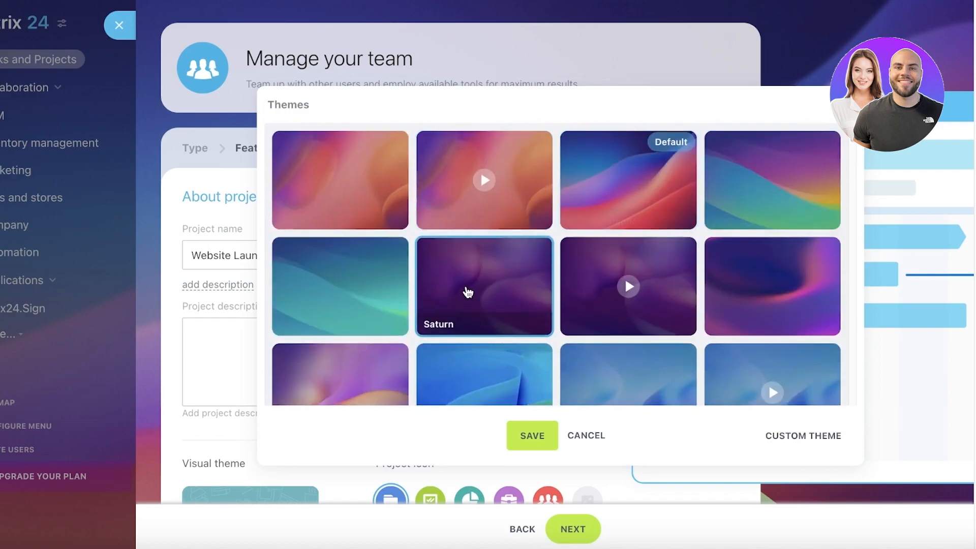
click(529, 437)
Choose the green checklist project icon and continue to the privacy settings
scroll(447, 398, down, 4)
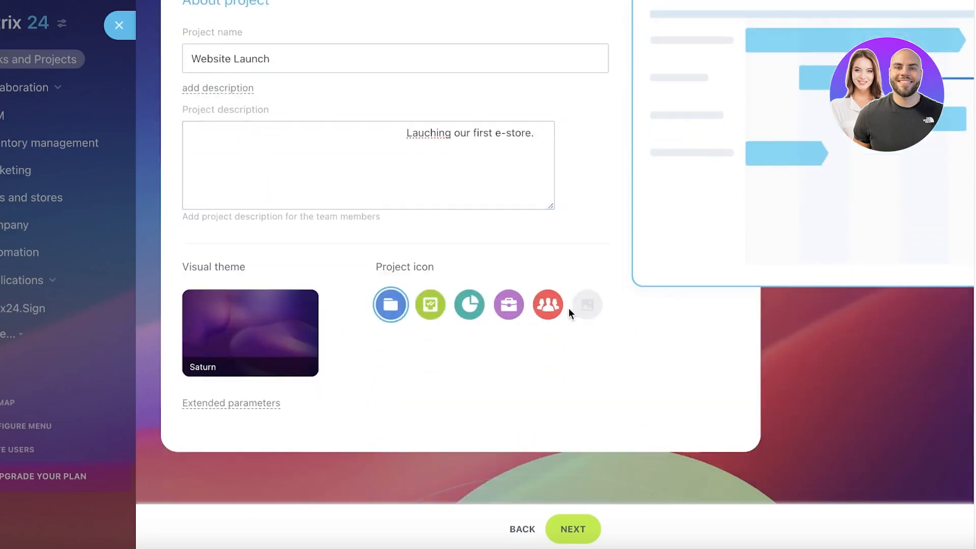
click(425, 309)
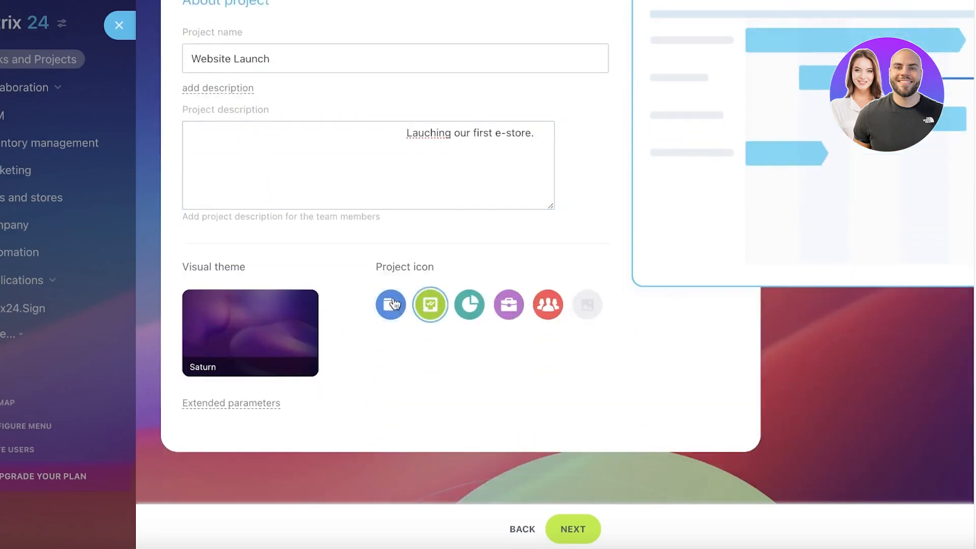
scroll(456, 317, up, 4)
scroll(457, 320, down, 4)
click(559, 519)
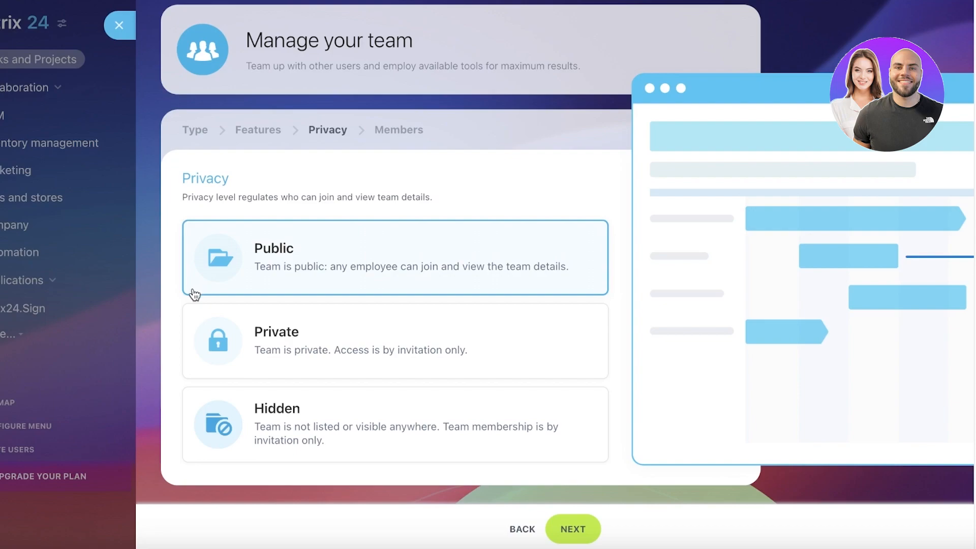
Set the project's privacy level to Private and continue to the team members
click(283, 351)
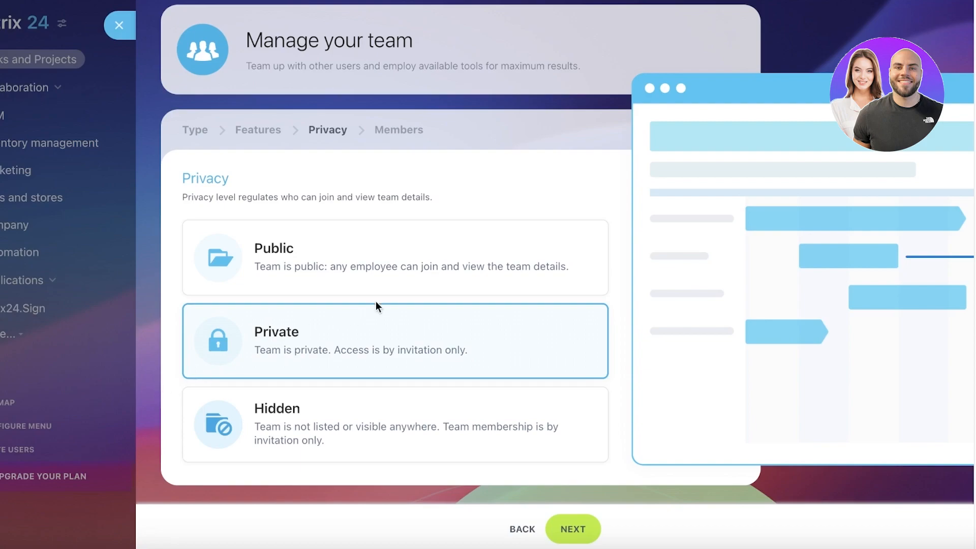
click(340, 420)
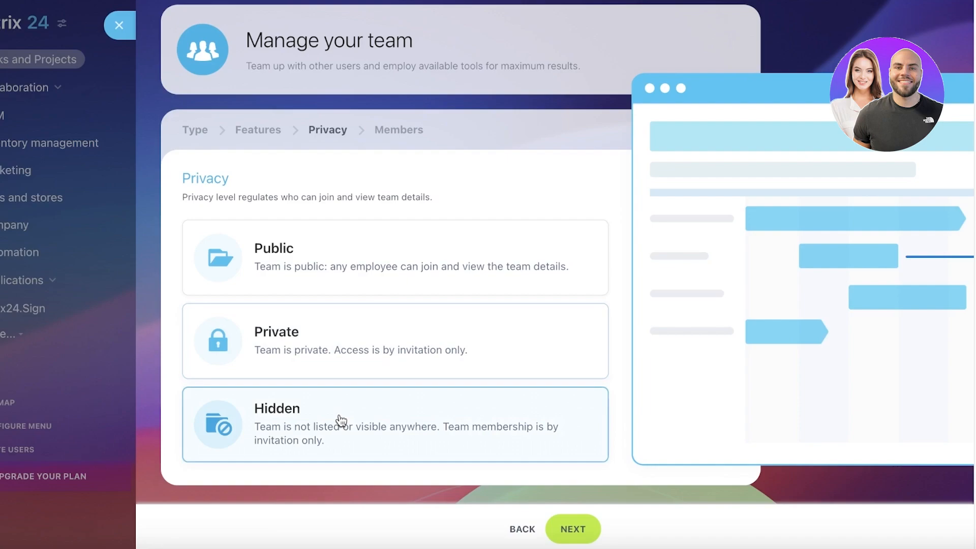
click(294, 341)
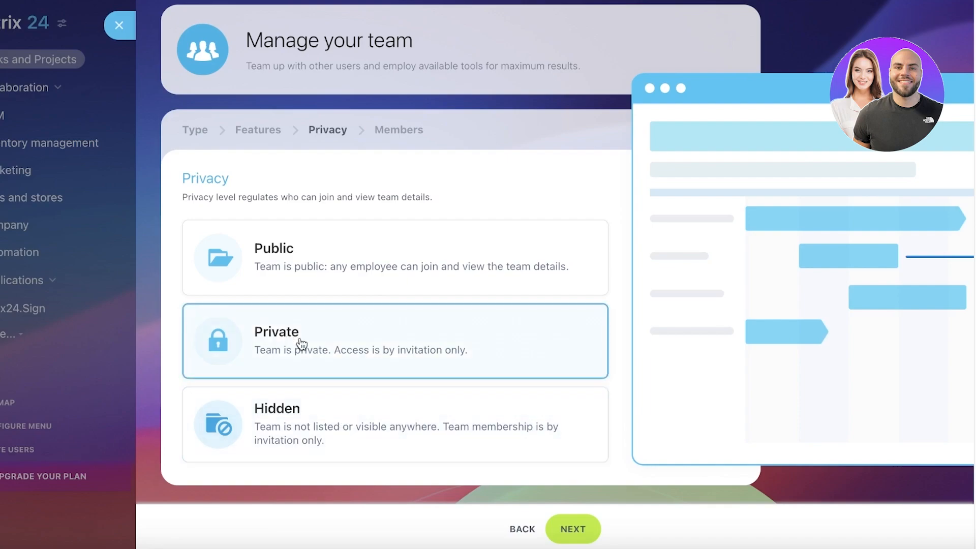
click(588, 536)
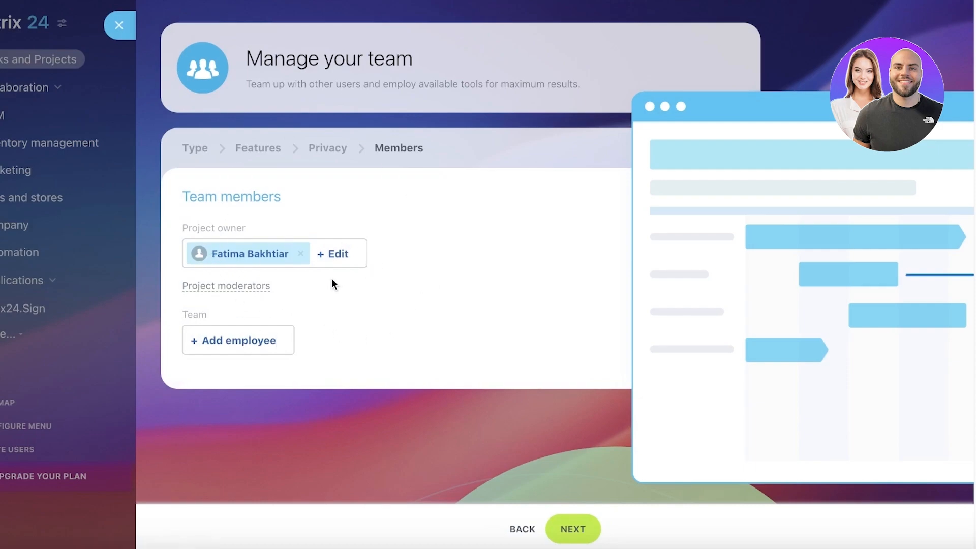
Check the project owner and moderator fields, and finish creating the project without adding employees
click(328, 257)
click(544, 198)
click(248, 287)
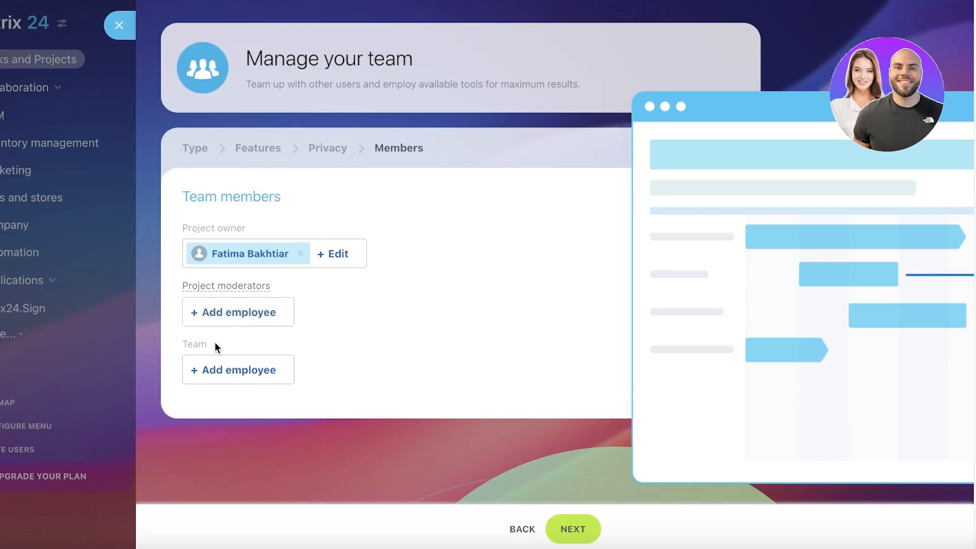
click(558, 523)
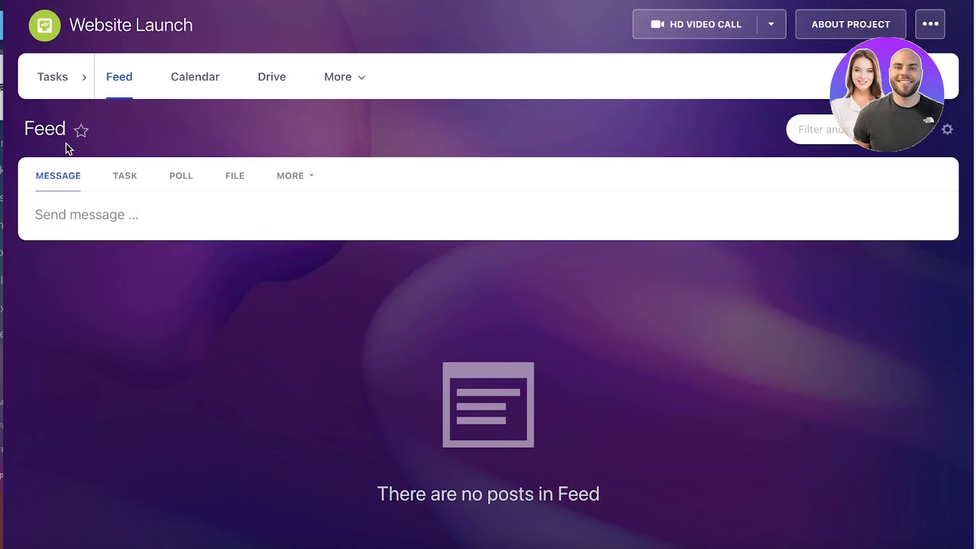
View the new project's workgroup tasks and close the project
click(51, 77)
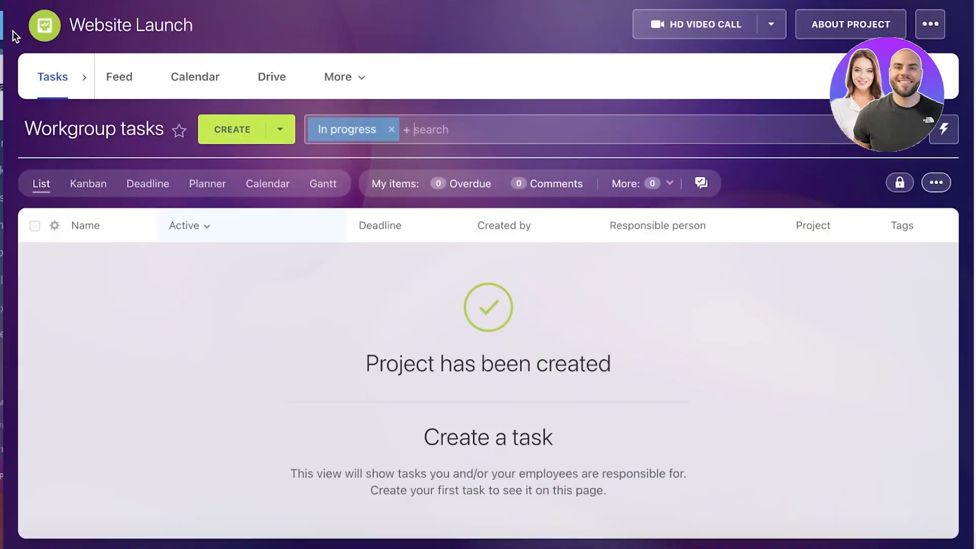
click(1, 25)
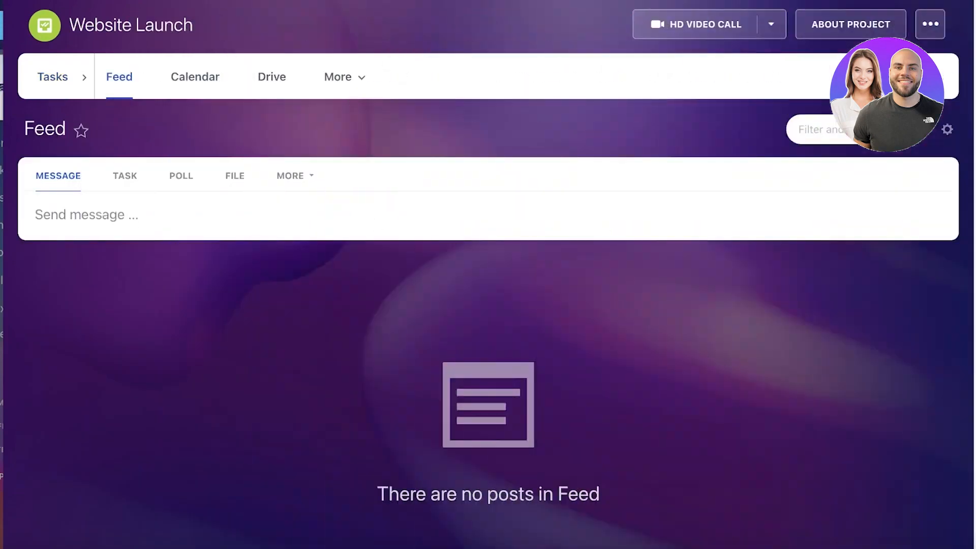
click(2, 25)
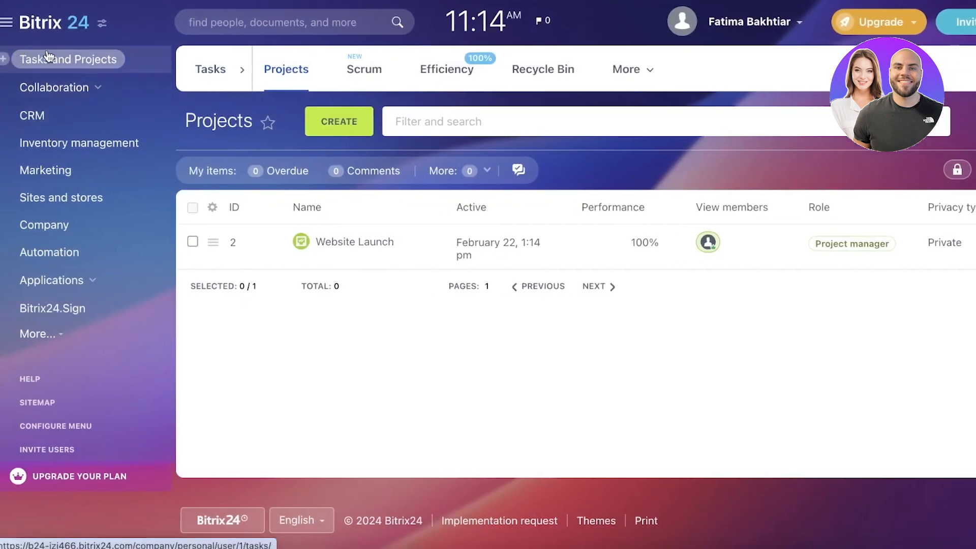
Reopen the Website Launch project from the Projects list and dismiss the help pop-up
click(49, 58)
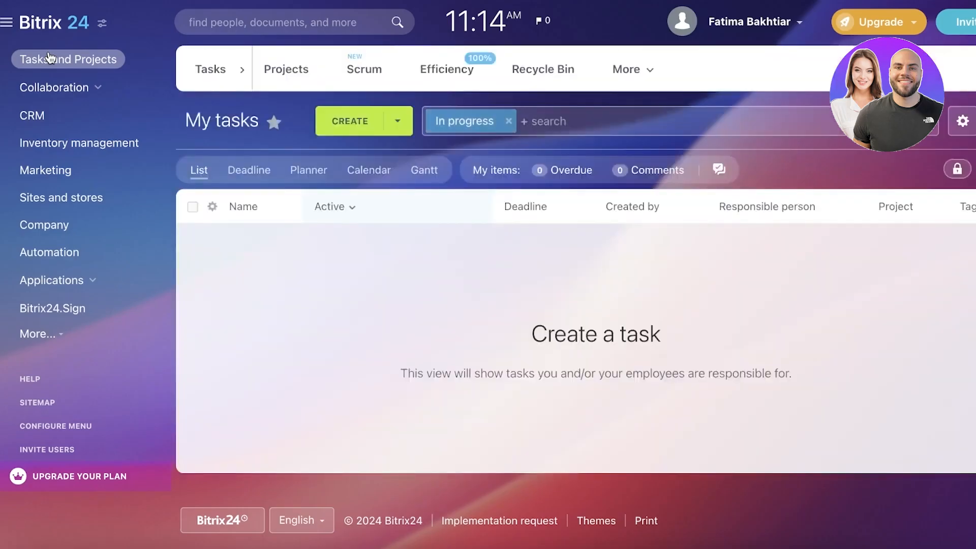
click(294, 65)
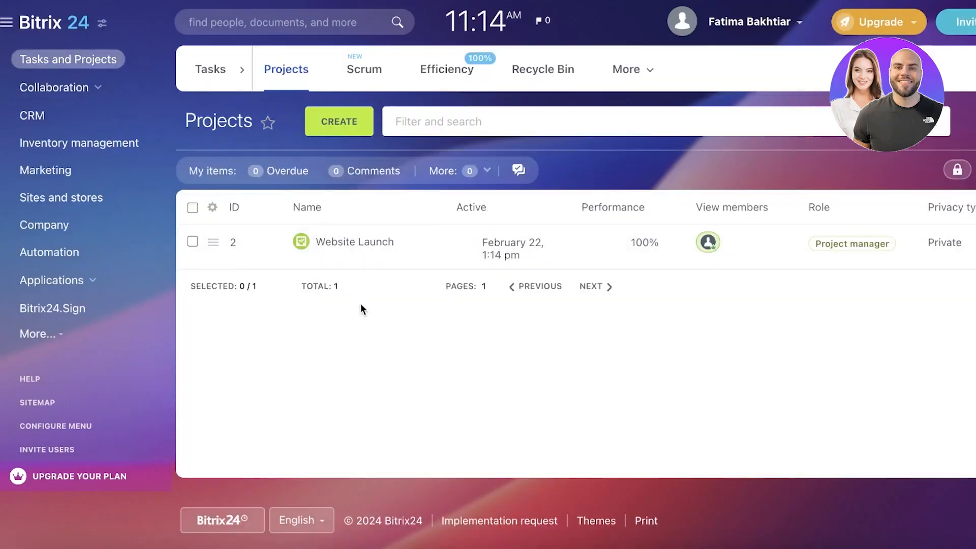
click(325, 241)
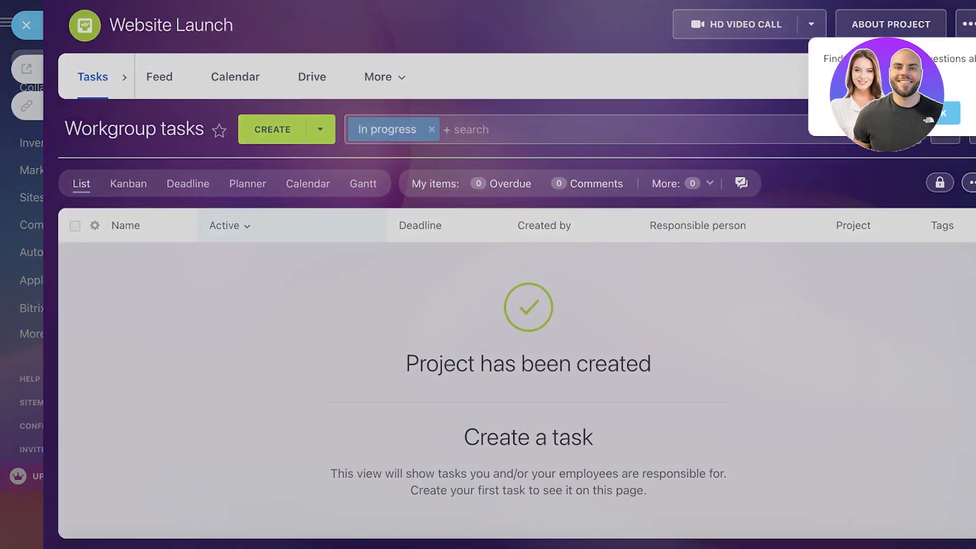
click(945, 114)
scroll(944, 113, right, 1)
Look at the project's additional actions and its video call options
click(923, 23)
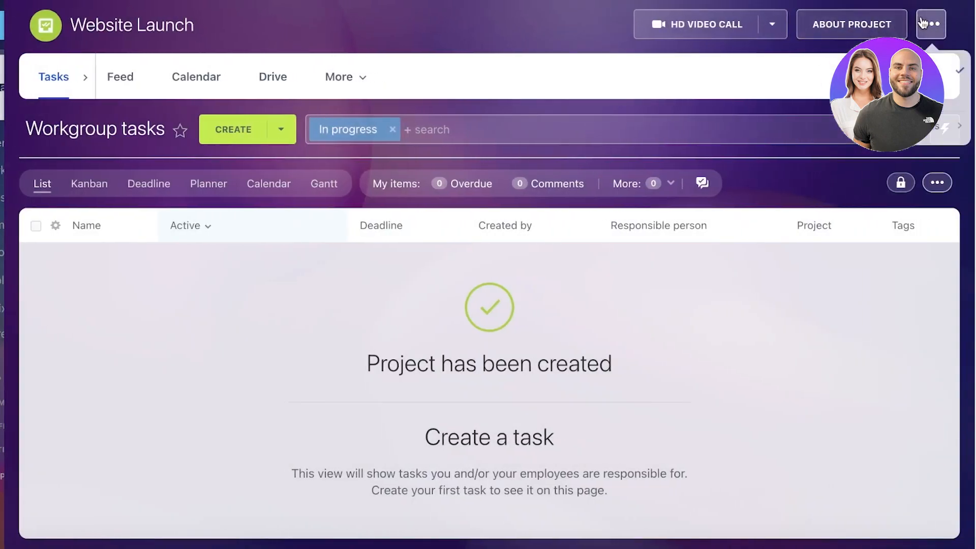
click(778, 29)
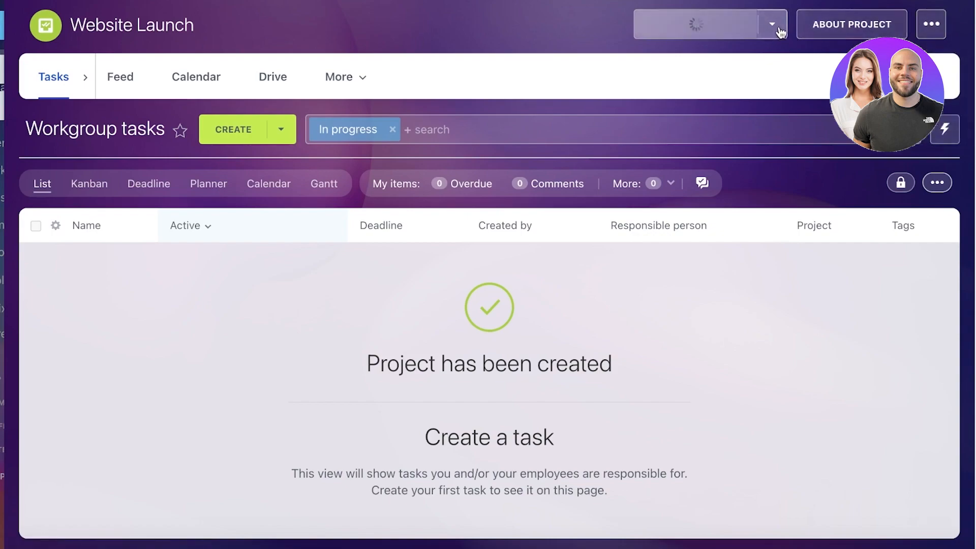
click(511, 23)
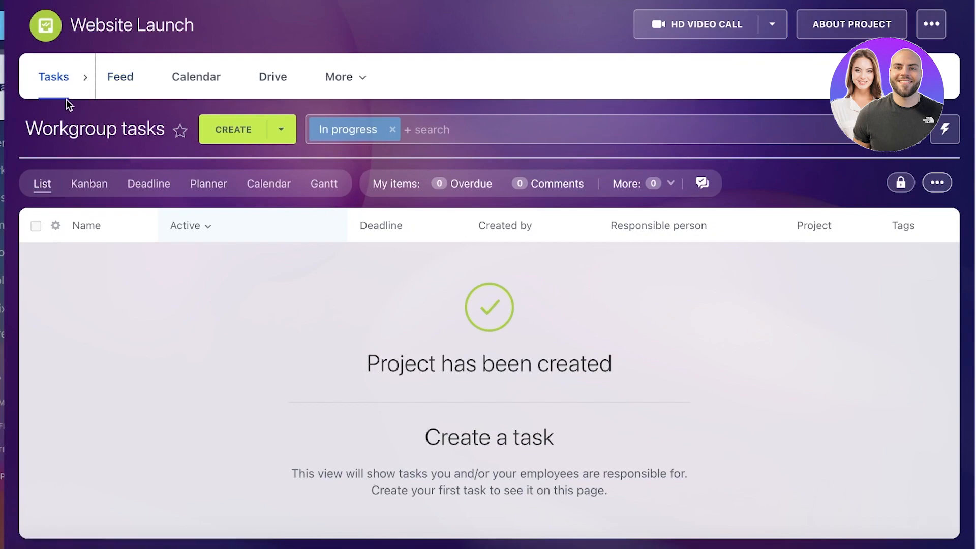
Show the workgroup tasks as a Kanban board with all task categories expanded, and remove the In progress filter
click(84, 86)
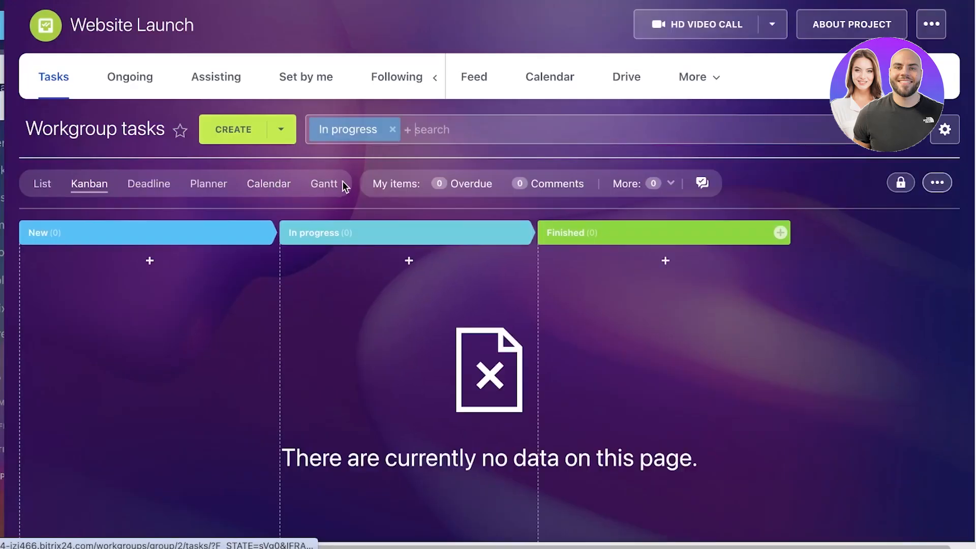
click(392, 130)
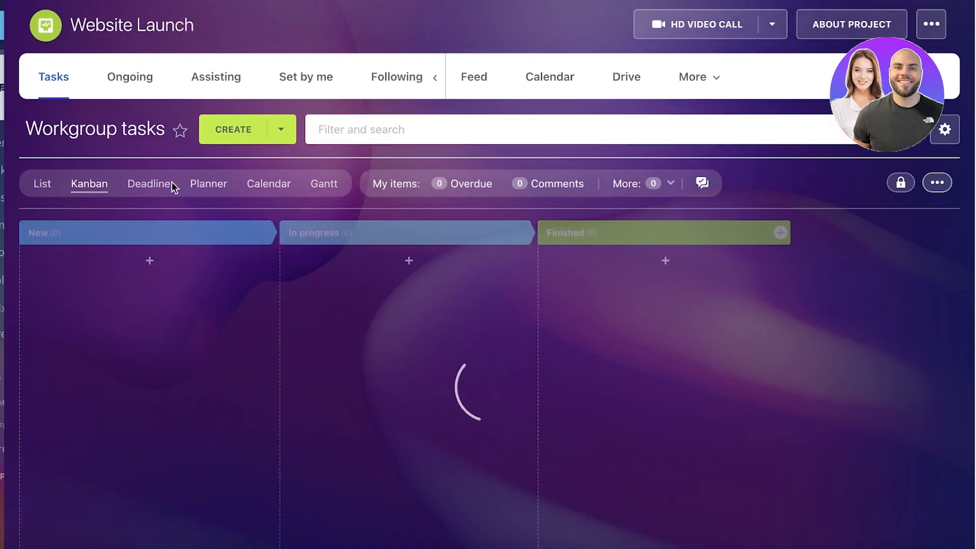
Review the task creation options and open the list of all task templates
click(285, 131)
mouse_move(283, 203)
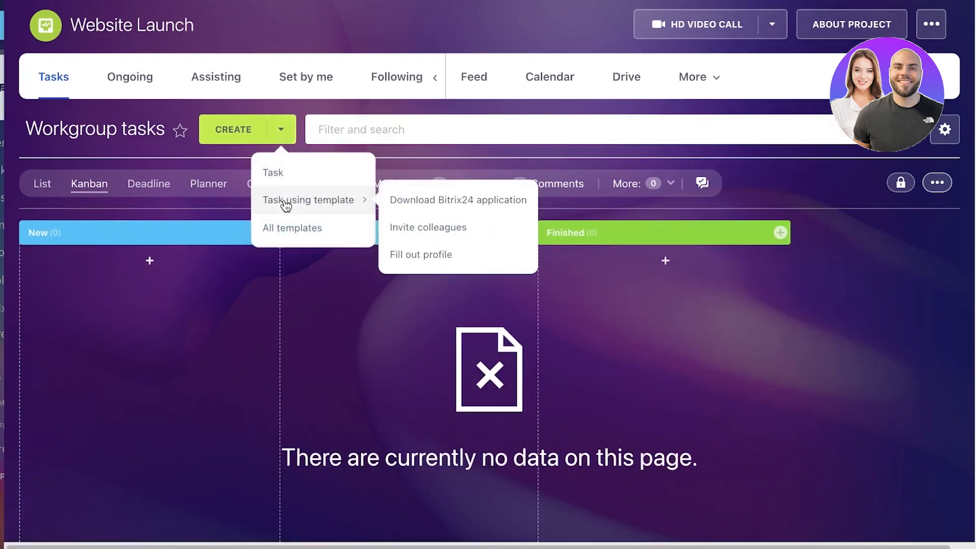
click(289, 231)
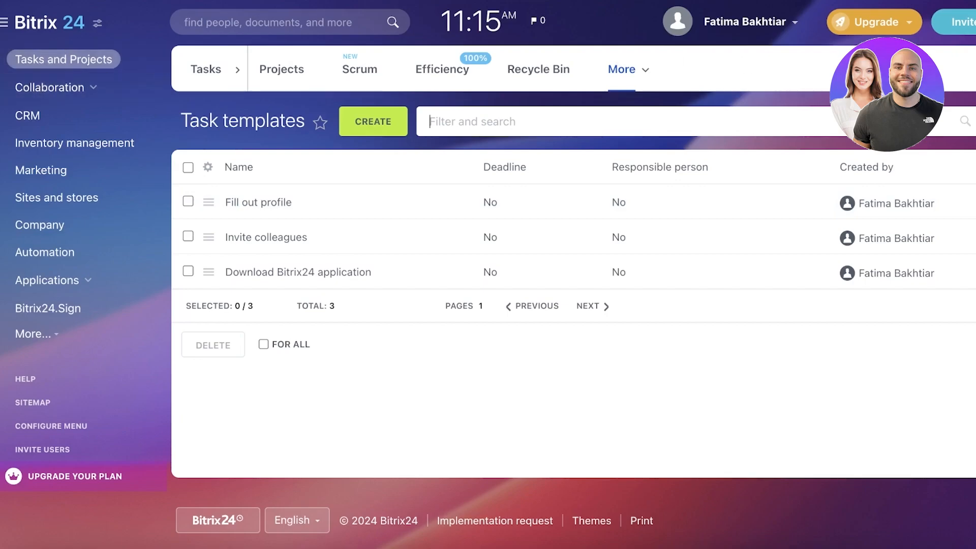
Leave the task templates and return to the Website Launch project through the Projects section
click(283, 67)
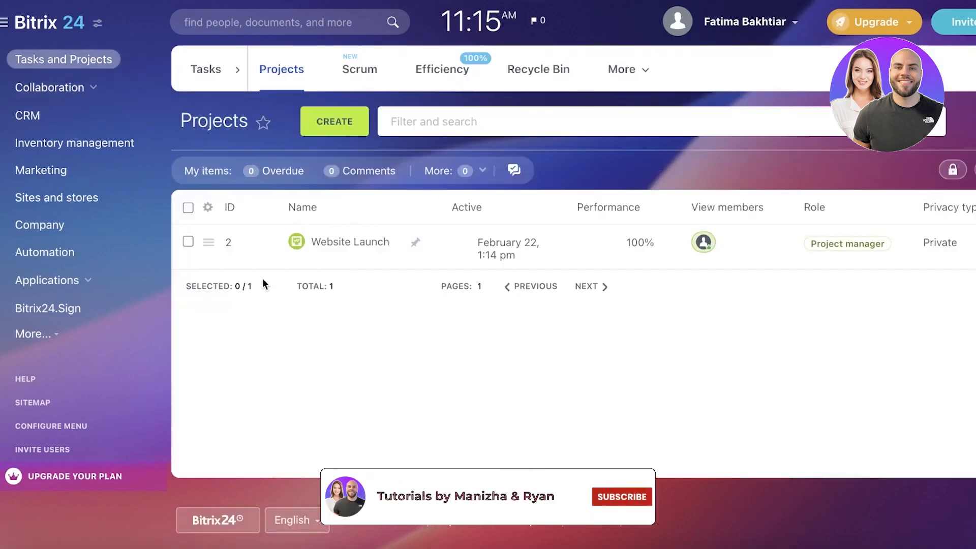
click(264, 251)
click(358, 241)
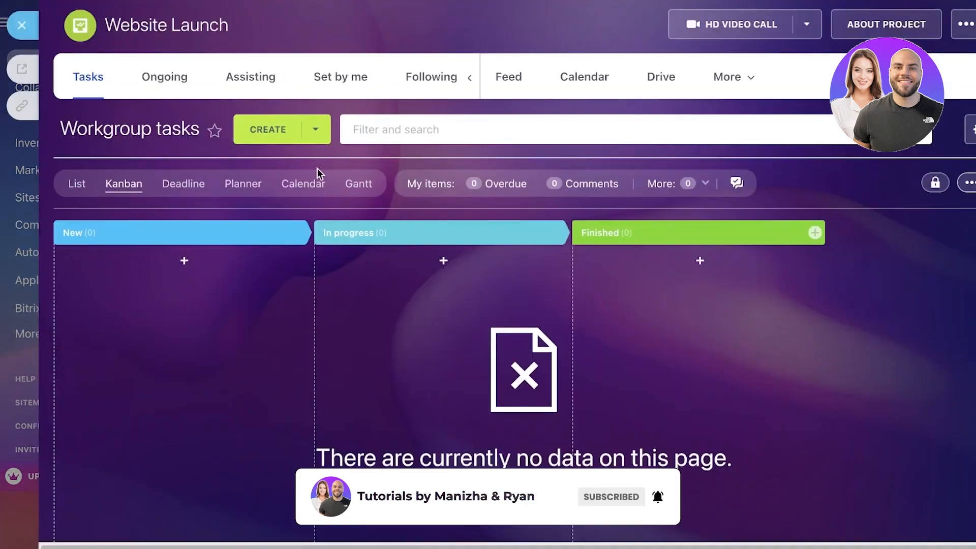
Switch the workgroup tasks to the list view and start a new task named "Add media items to website homepage"
click(79, 186)
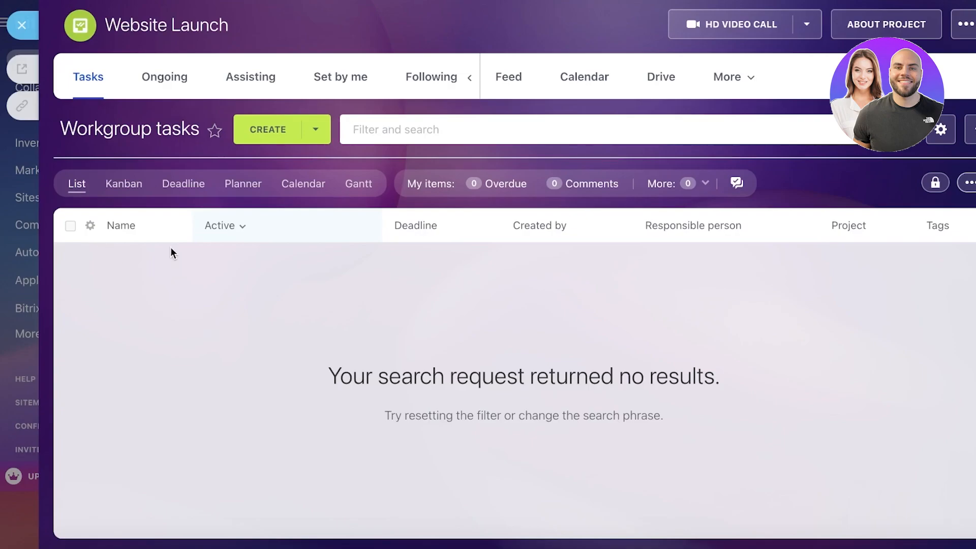
click(274, 133)
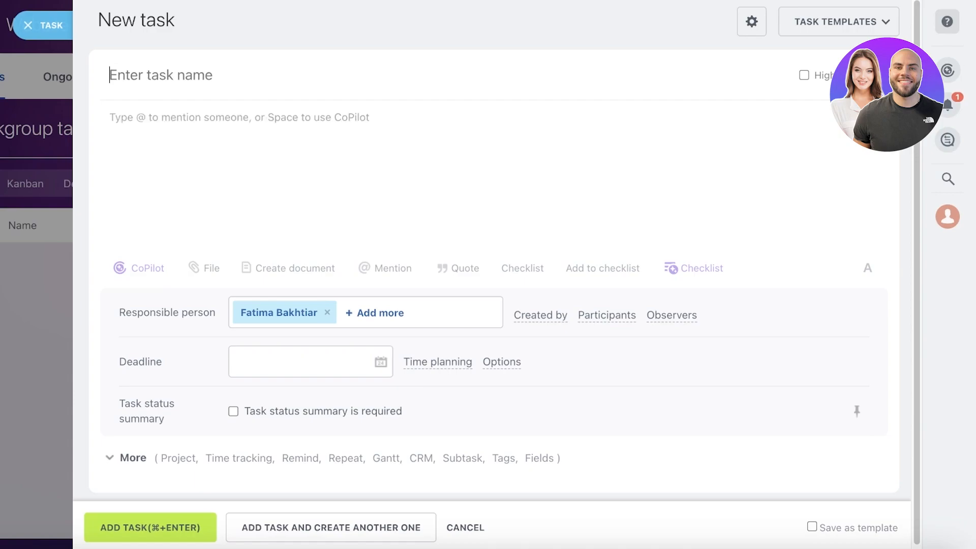
text(Add me)
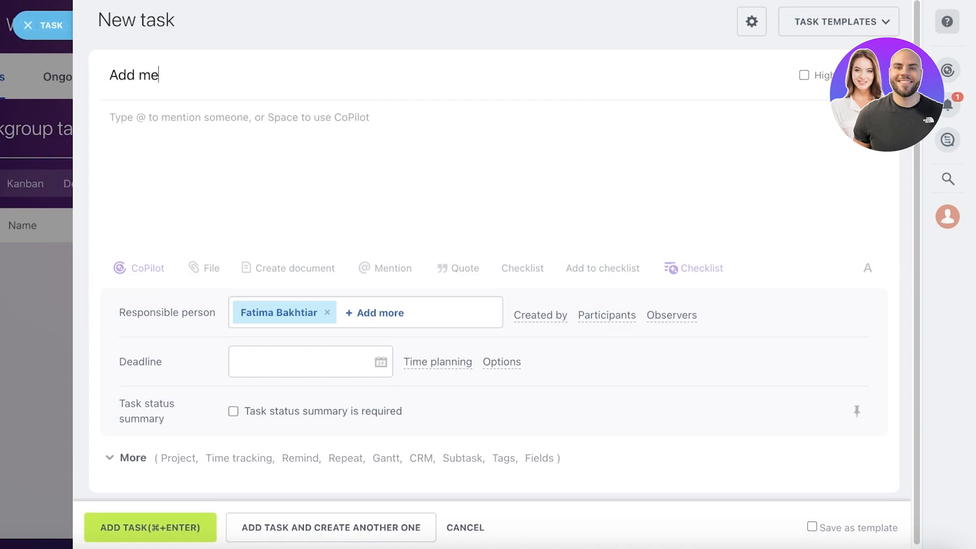
text(dia items to )
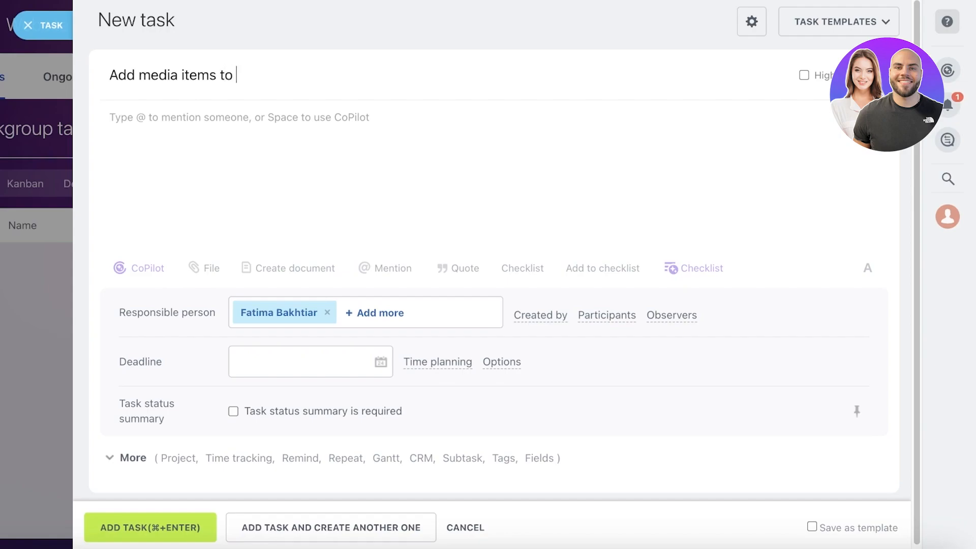
text(website homepage)
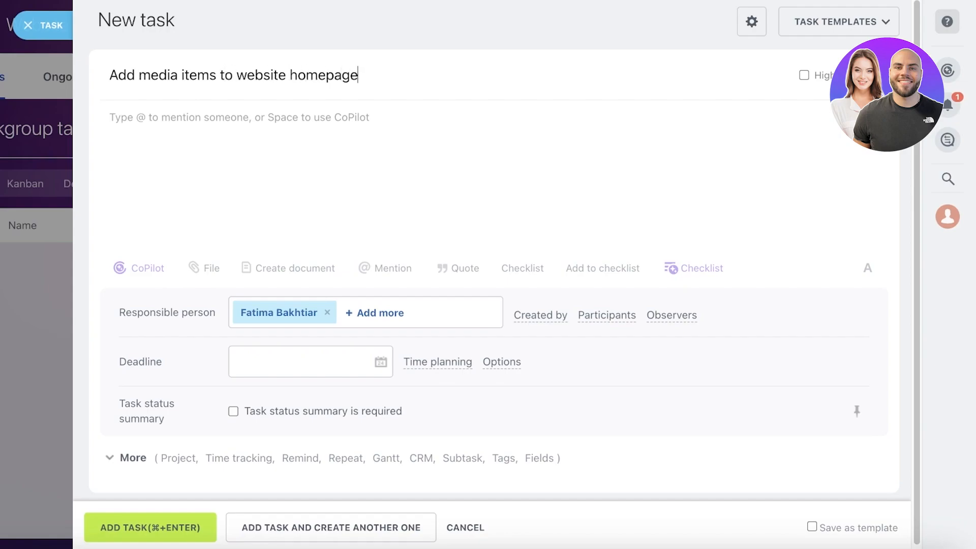
Go through the Open CoPilot introduction and look at CoPilot's suggestions for the task description, leaving the description empty
click(151, 162)
click(150, 161)
click(803, 76)
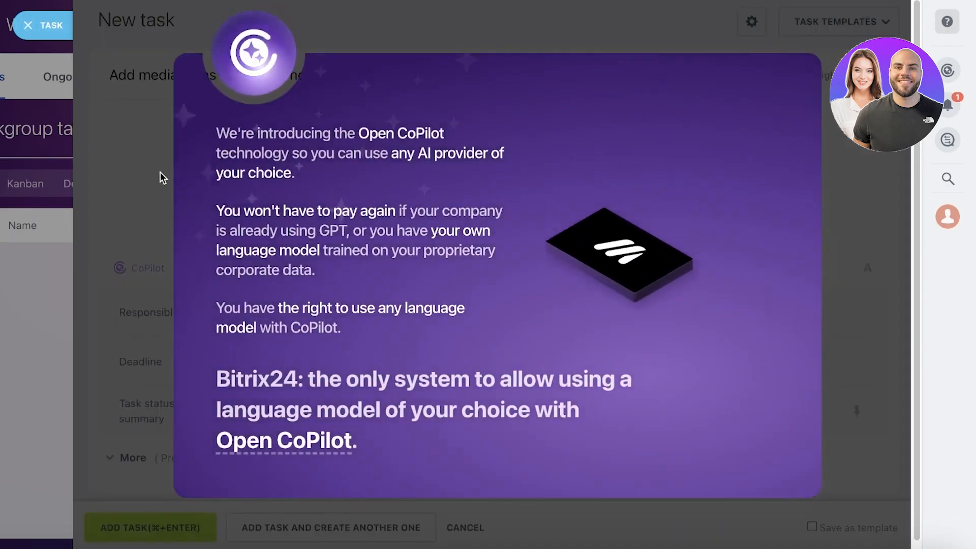
click(758, 413)
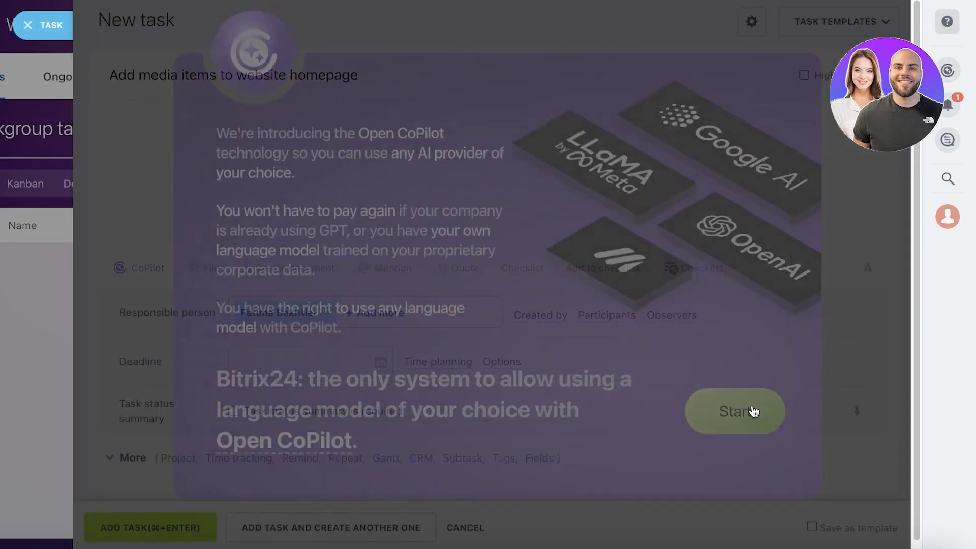
click(358, 100)
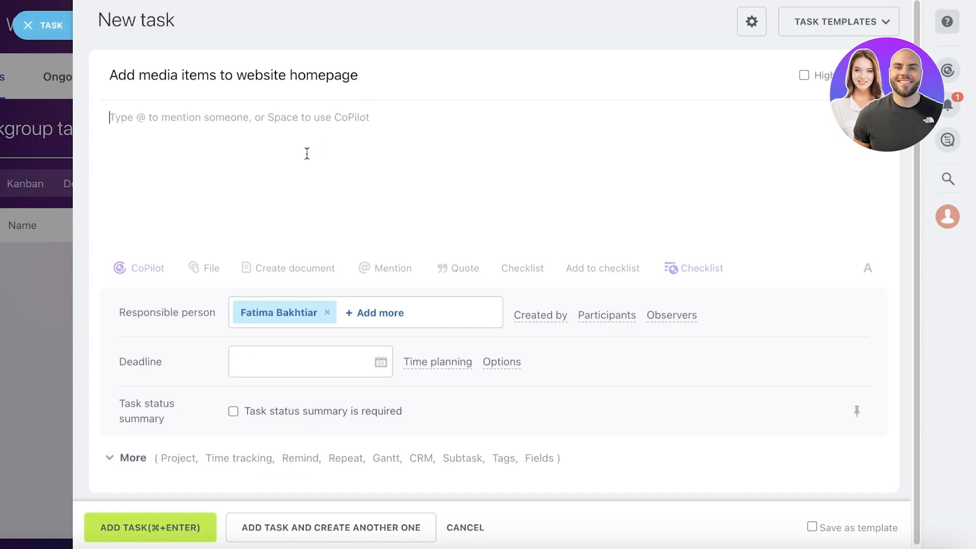
click(152, 273)
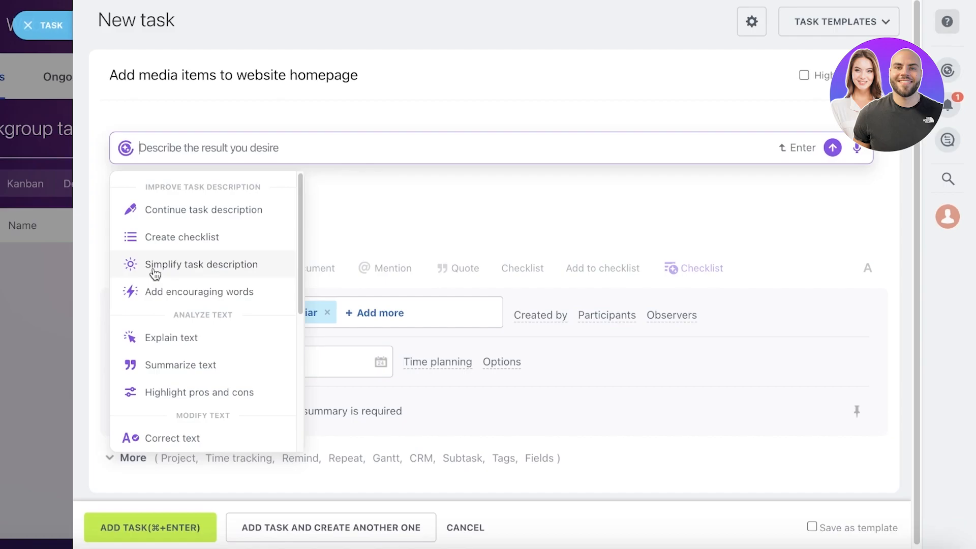
click(405, 281)
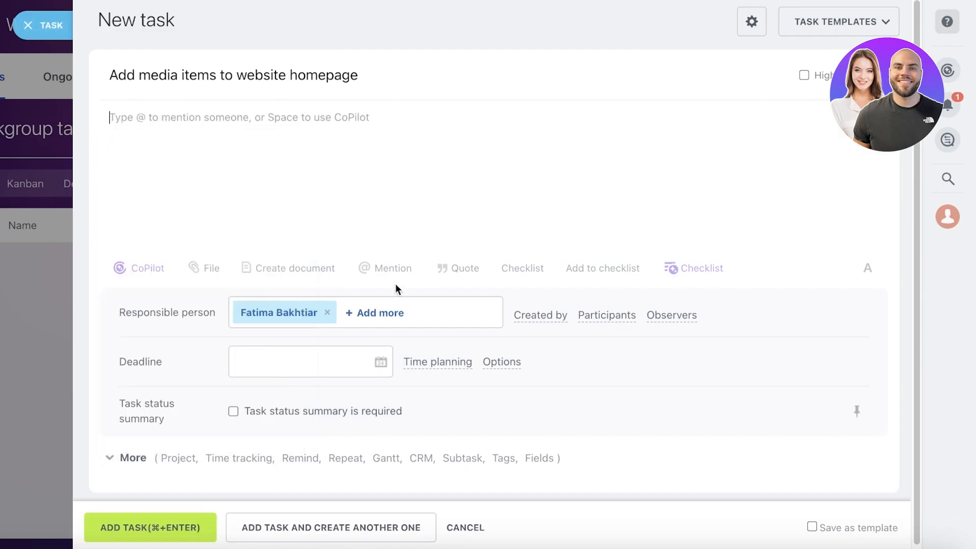
Review the sources for attaching files to the task and the choices for its responsible person, keeping the assigned person
click(206, 275)
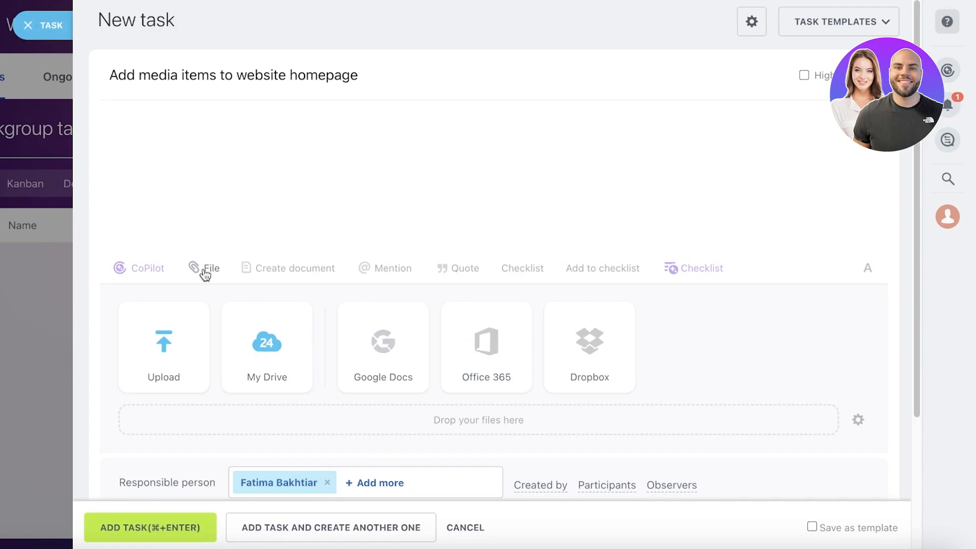
scroll(205, 275, down, 1)
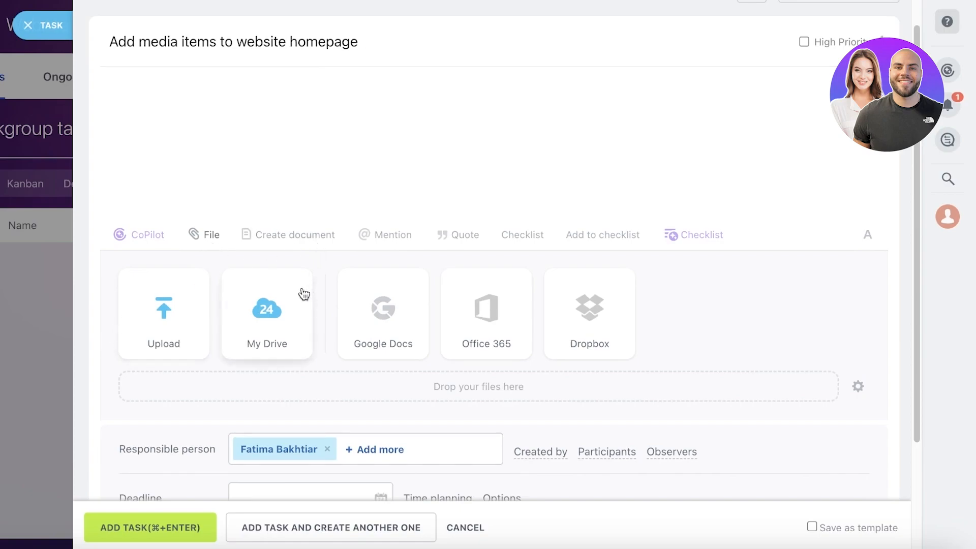
scroll(272, 333, down, 4)
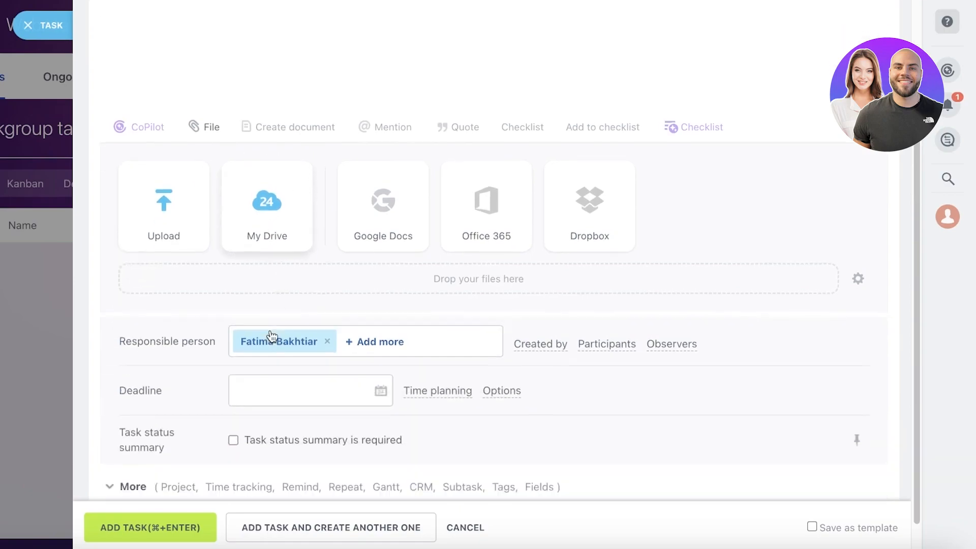
click(328, 305)
click(613, 309)
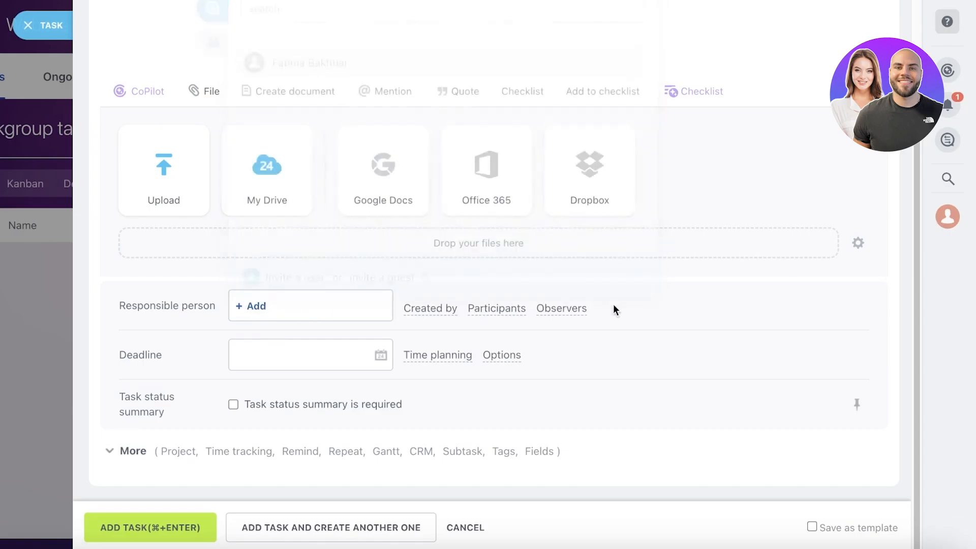
scroll(233, 312, up, 4)
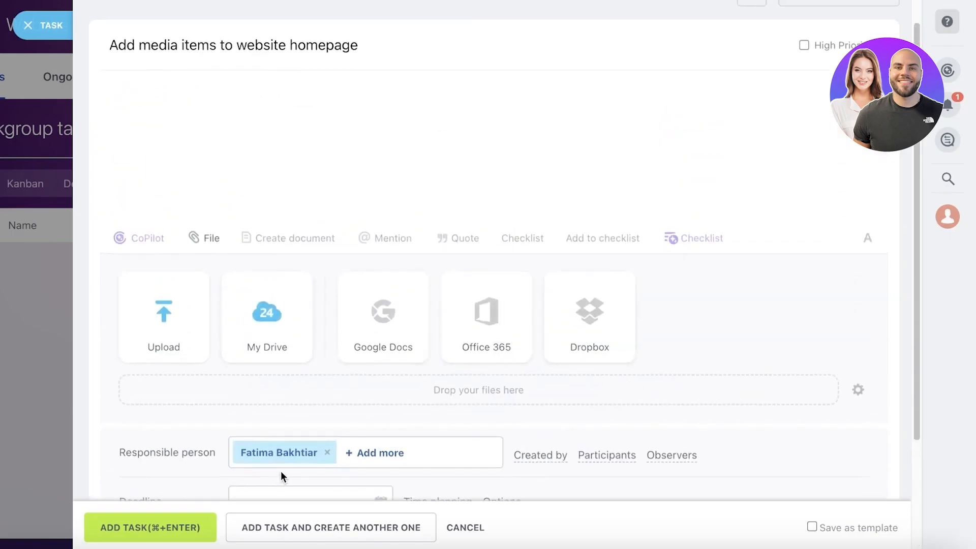
scroll(401, 189, up, 1)
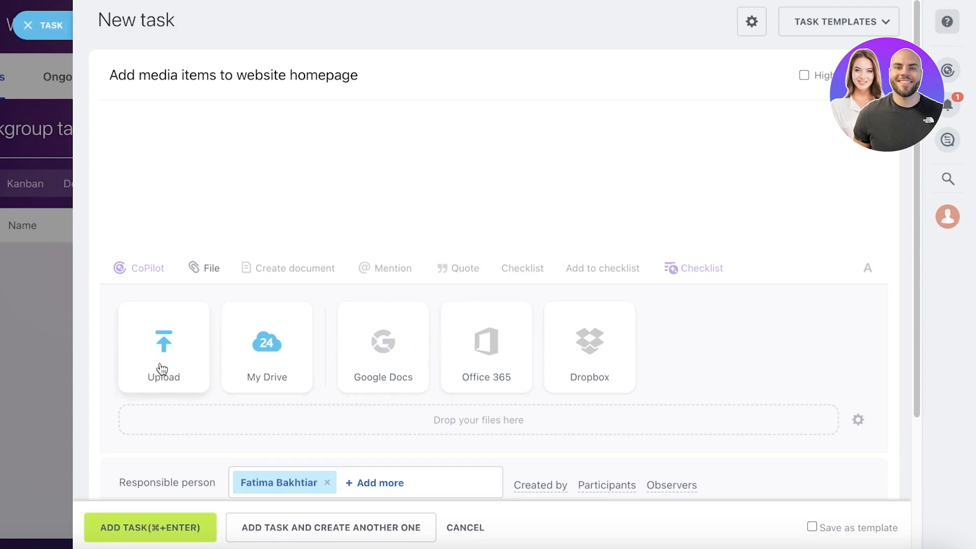
With the document creation options open, insert an empty quote block in the task description and add a checklist
click(328, 268)
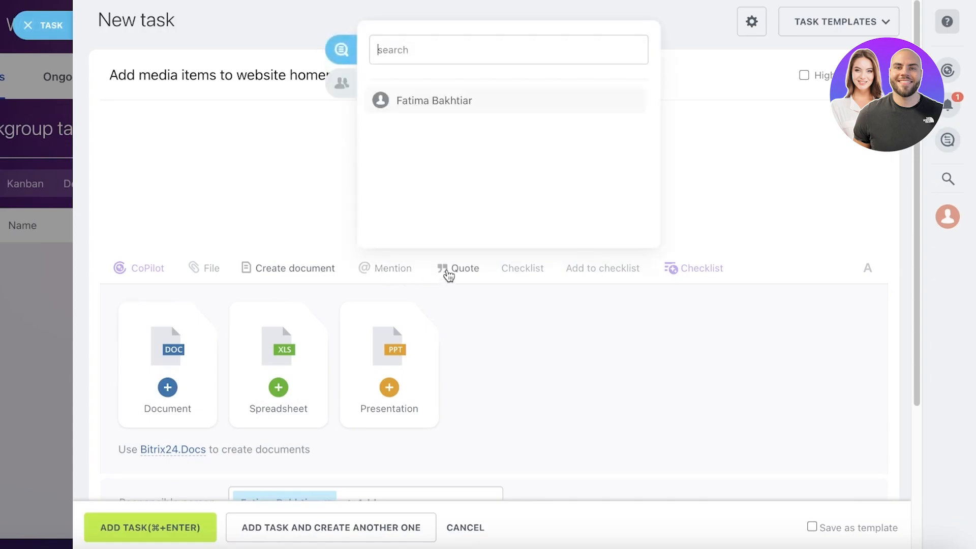
click(523, 268)
scroll(500, 277, down, 4)
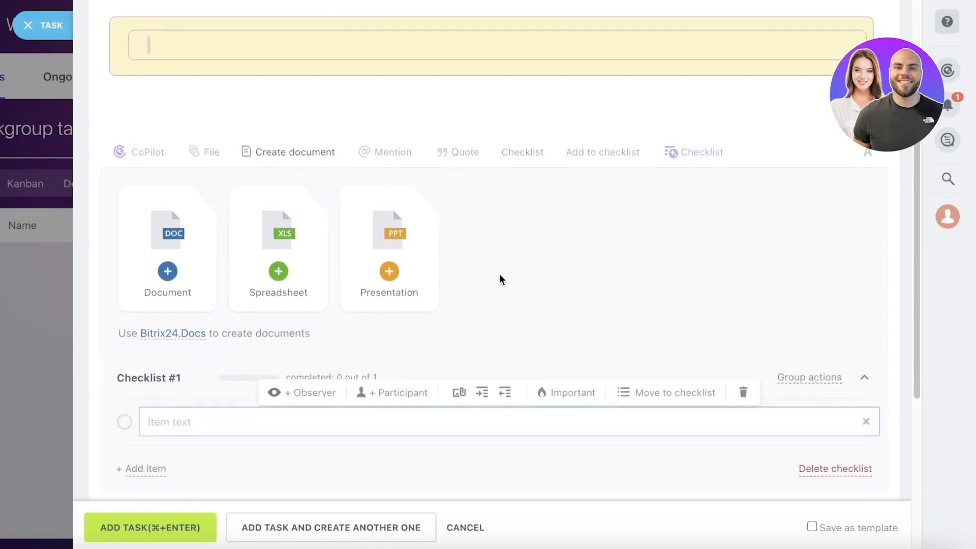
scroll(476, 314, down, 3)
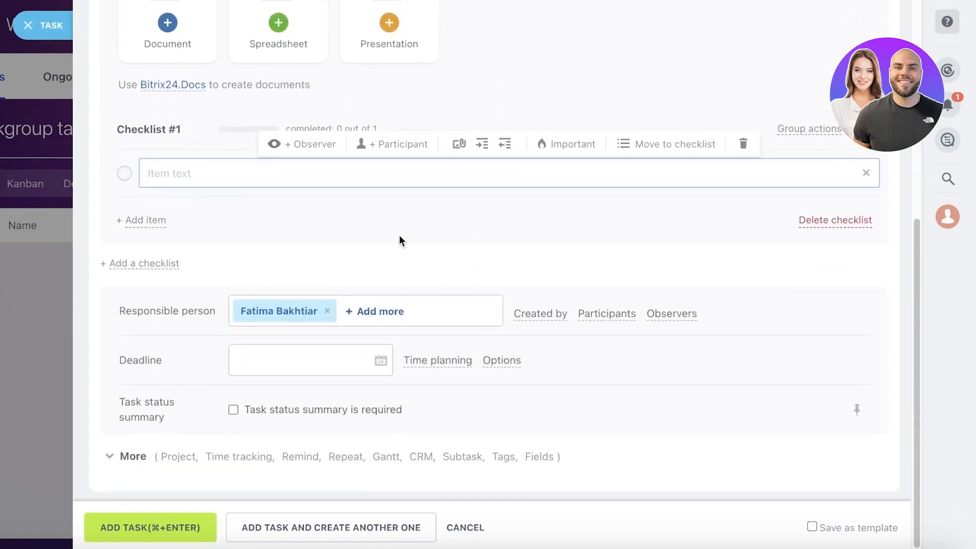
scroll(265, 181, up, 7)
scroll(274, 219, down, 6)
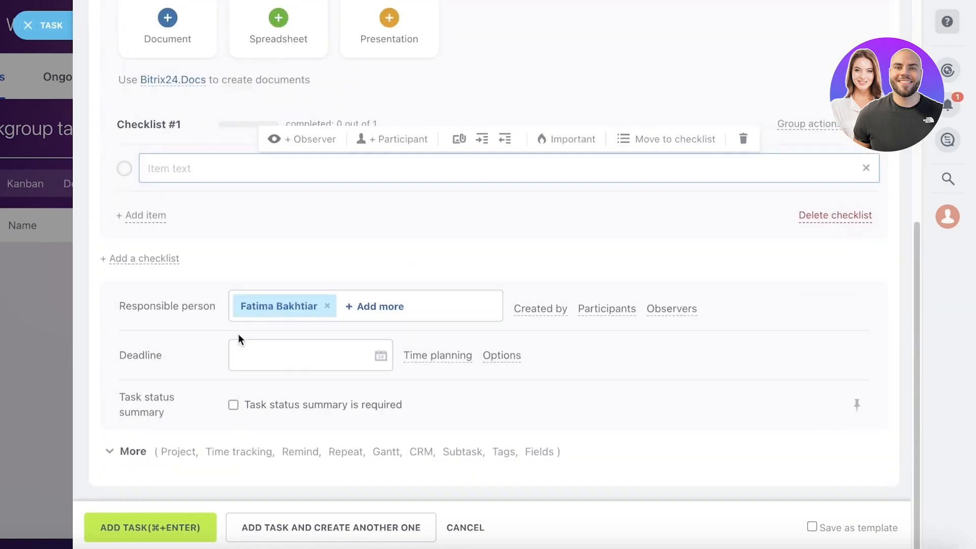
Add the items "uploaded header video" and "add featured product images" to the checklist
text(uploaded header video)
key(Return)
text(add)
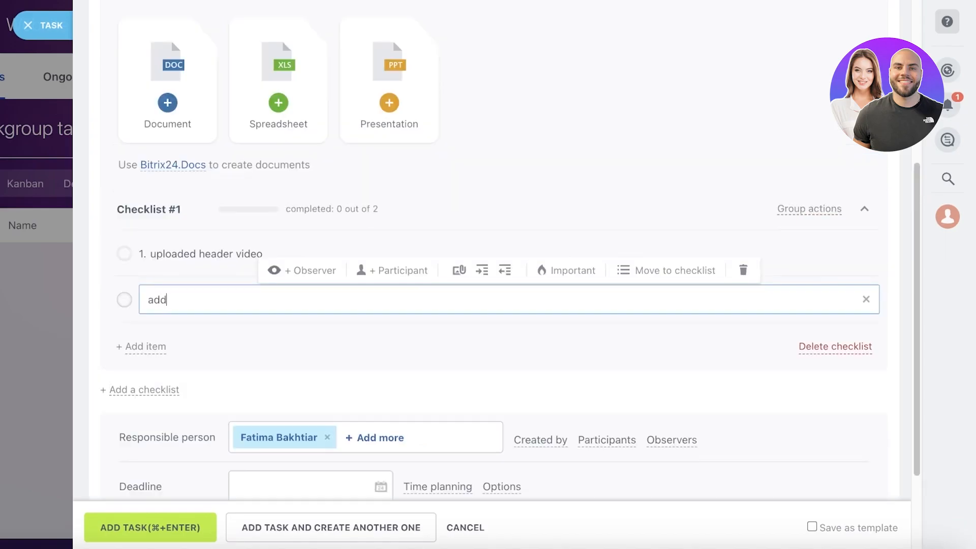
text( featured product images)
key(Return)
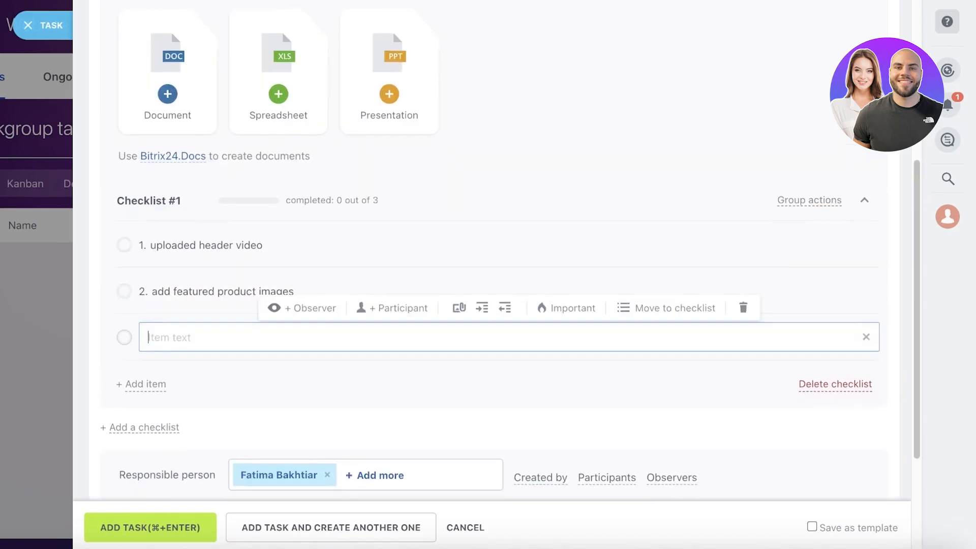
Add "add customer images on reviews" as the third checklist item and finish editing the checklist
text(add customer images )
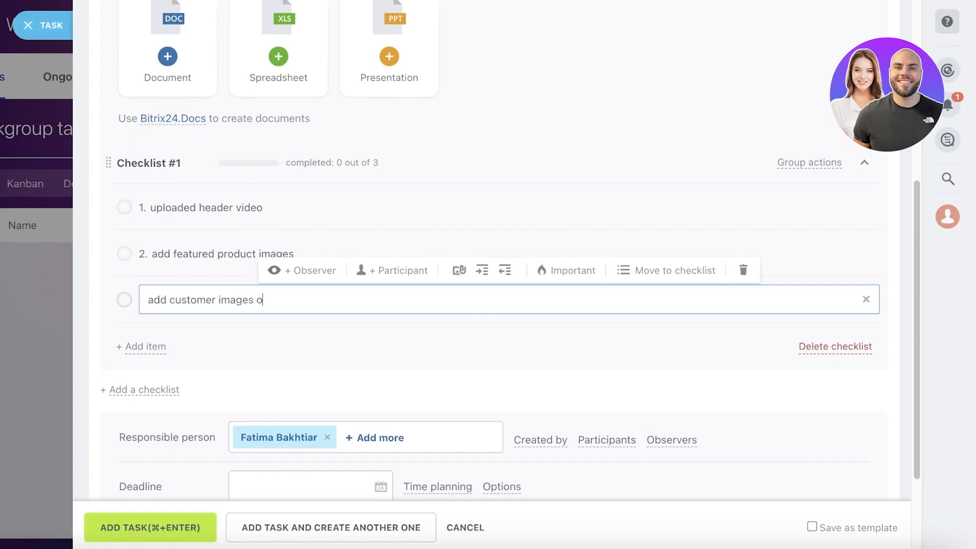
text(on reviews)
key(Return)
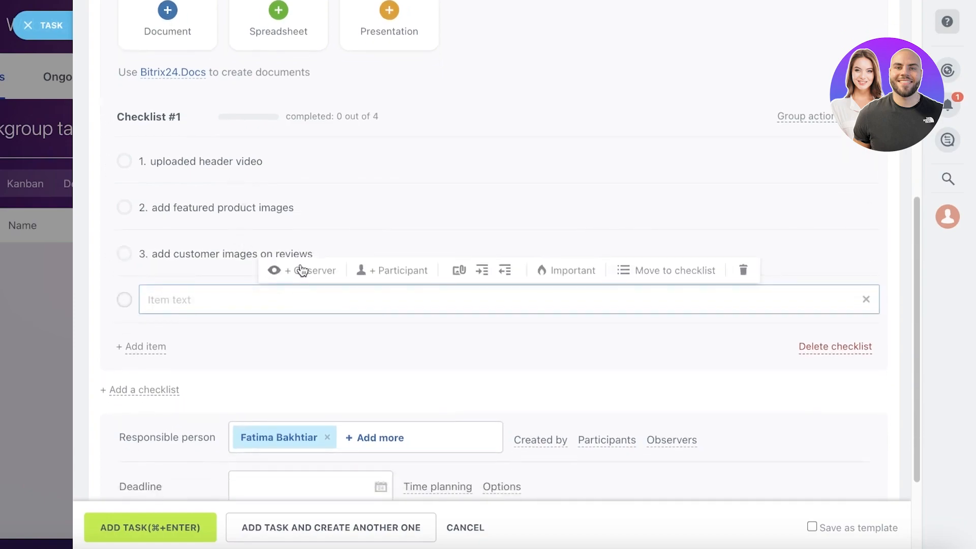
click(655, 73)
scroll(625, 75, up, 1)
click(547, 135)
Look over the task form and the options for choosing or inviting a responsible person, keeping the assigned person
scroll(713, 139, up, 4)
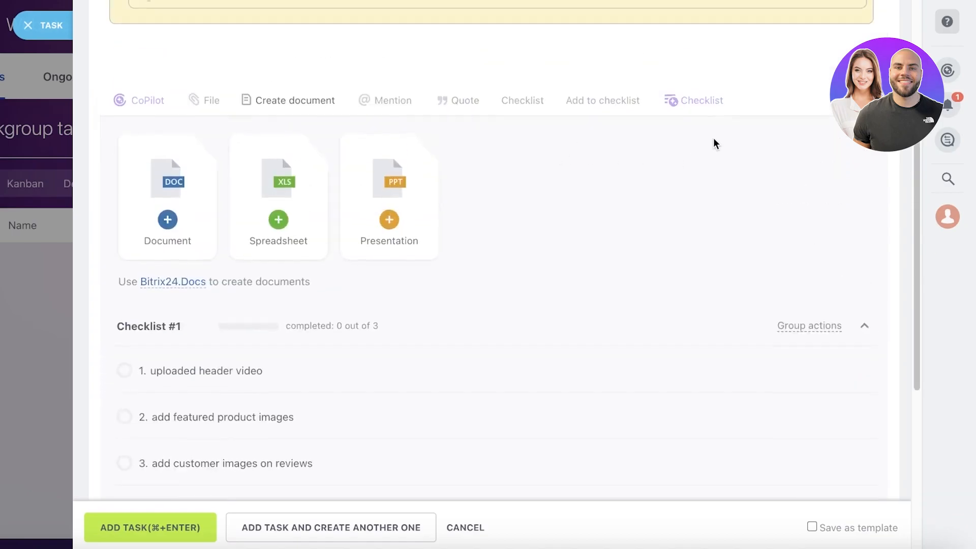
scroll(692, 172, up, 3)
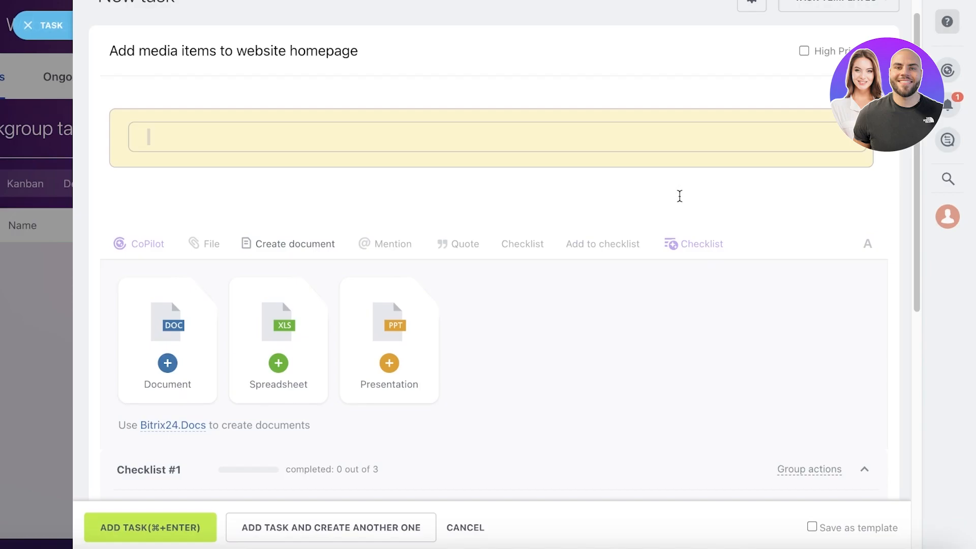
scroll(488, 233, down, 9)
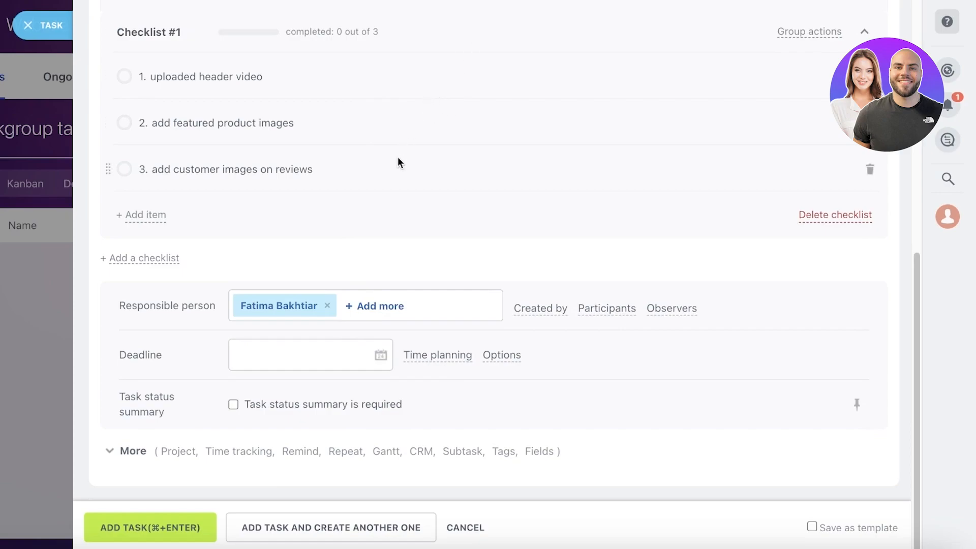
scroll(399, 159, up, 1)
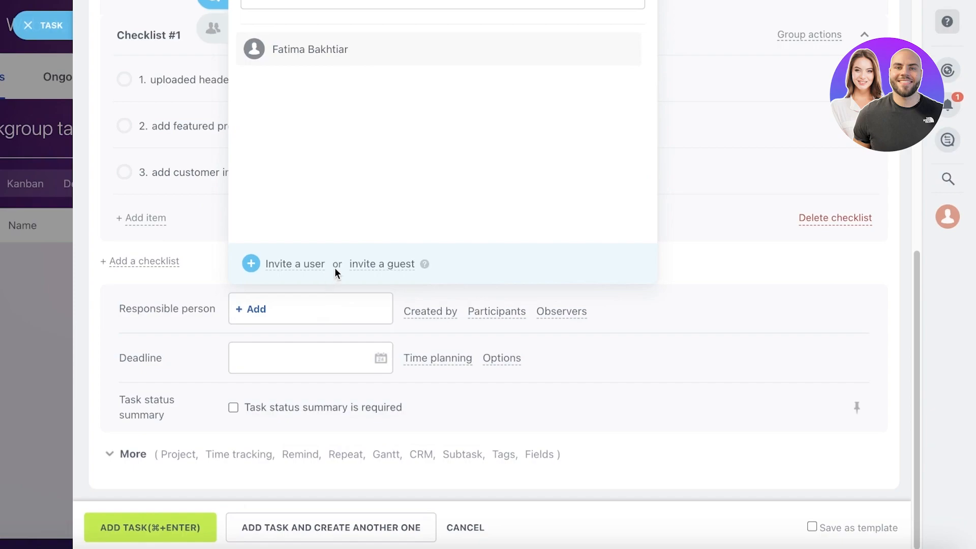
scroll(342, 150, up, 2)
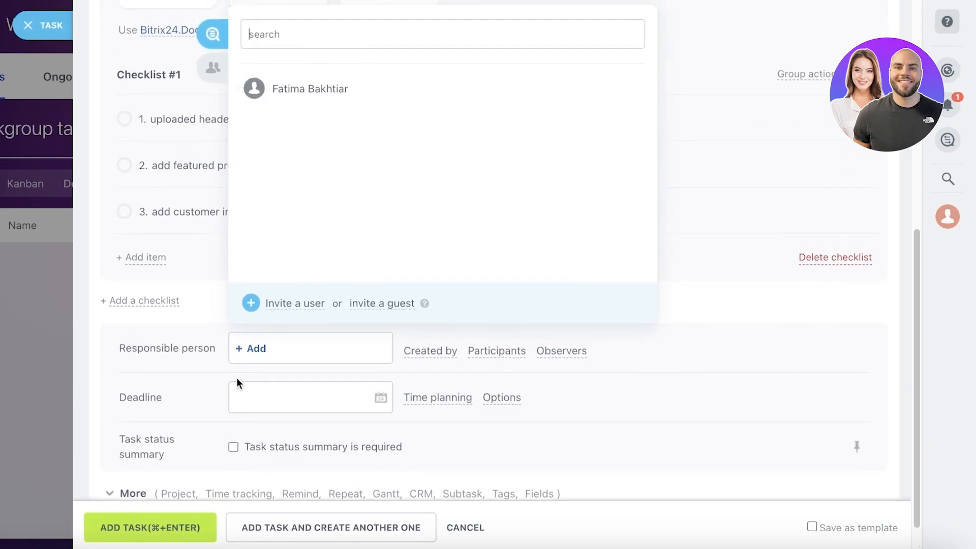
click(259, 352)
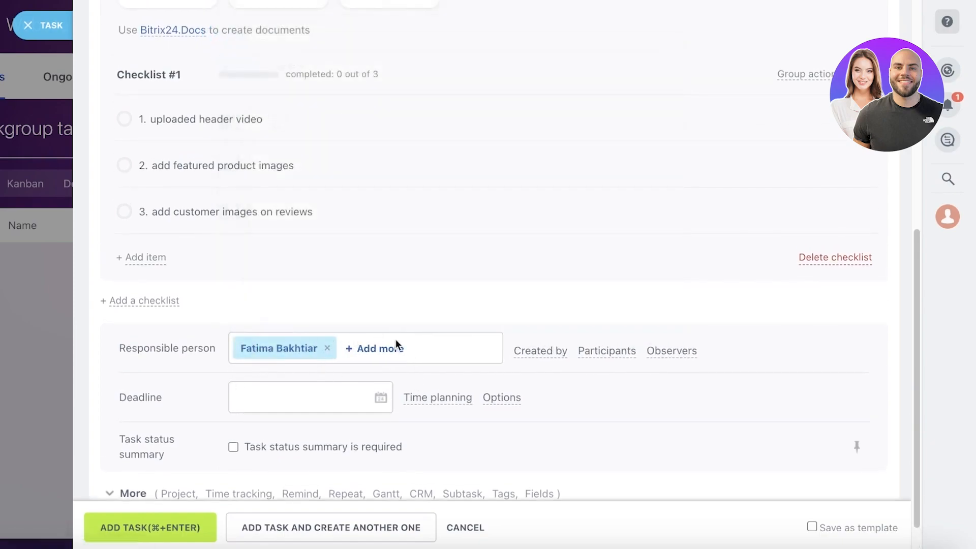
Look at the task's Created by, Participants and Observers fields and hide each one again
click(535, 351)
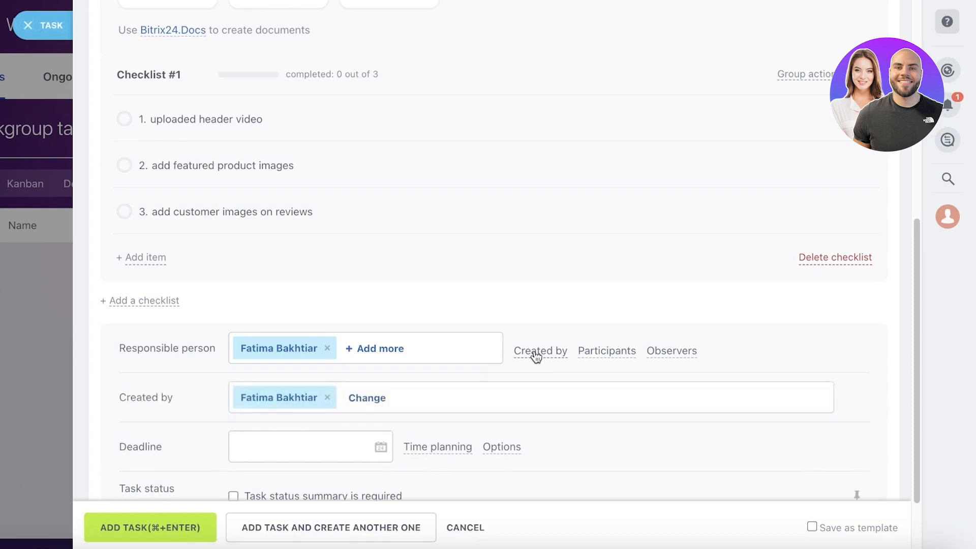
click(535, 352)
click(595, 353)
click(596, 354)
click(658, 355)
click(658, 354)
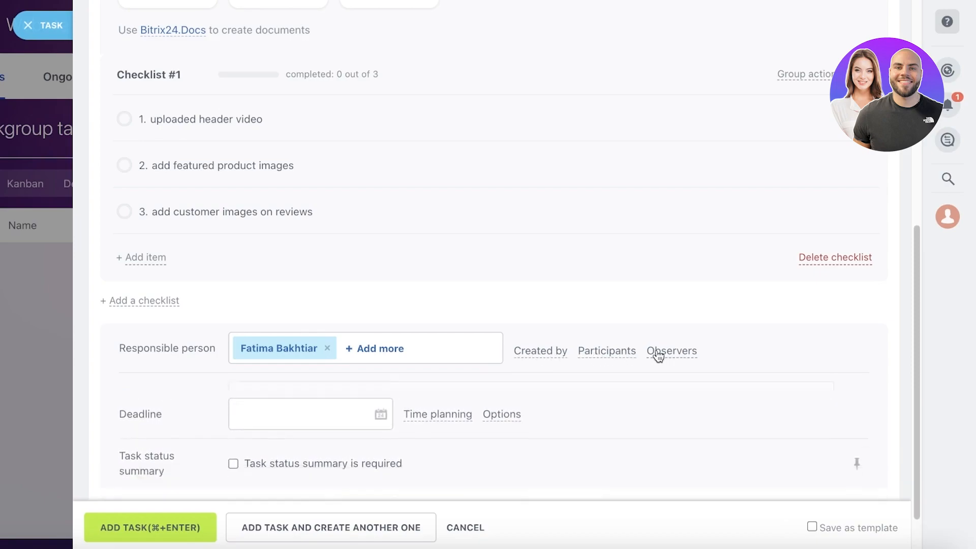
click(630, 355)
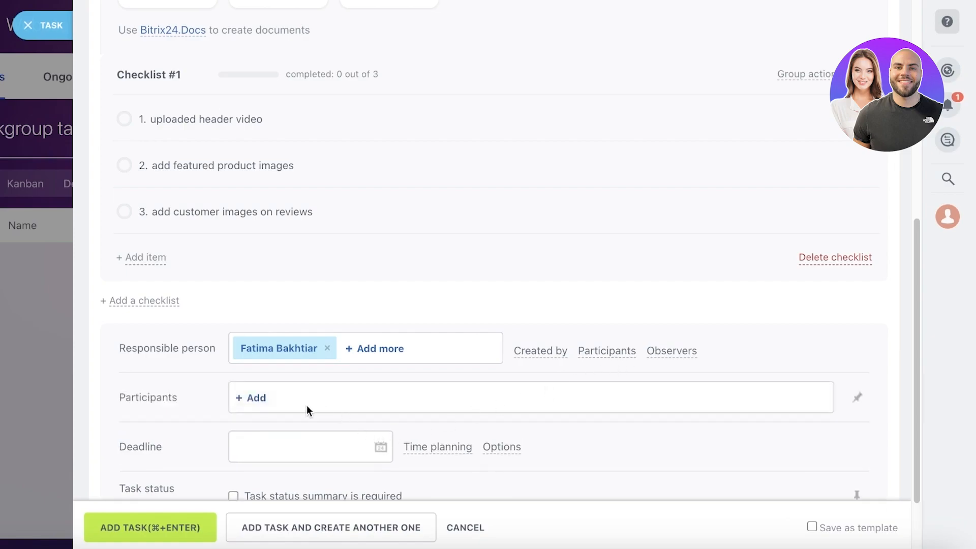
click(636, 353)
Set the task deadline to 02/26/2024 07:00 pm
scroll(446, 403, down, 1)
click(243, 346)
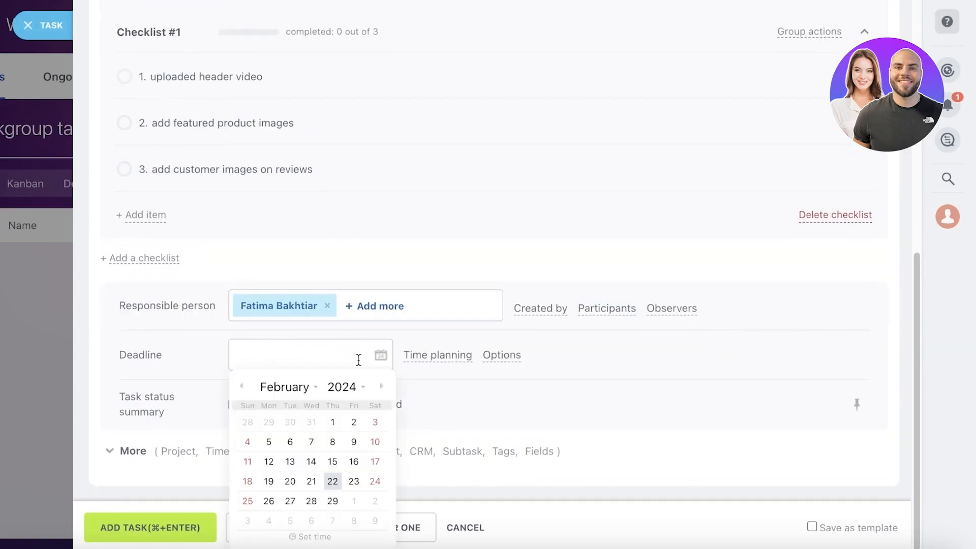
click(269, 501)
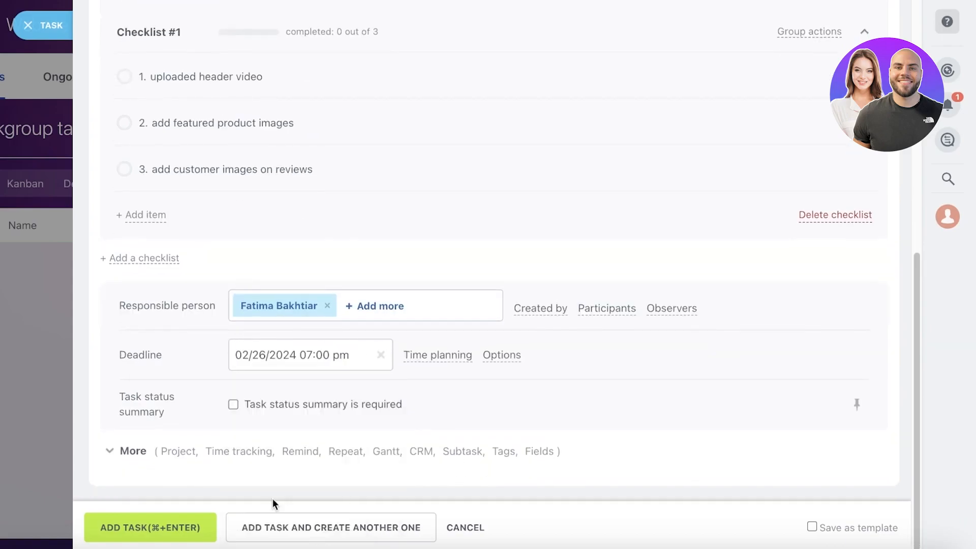
Show the task's time planning fields, make the task status summary required and look over the whole form
click(468, 356)
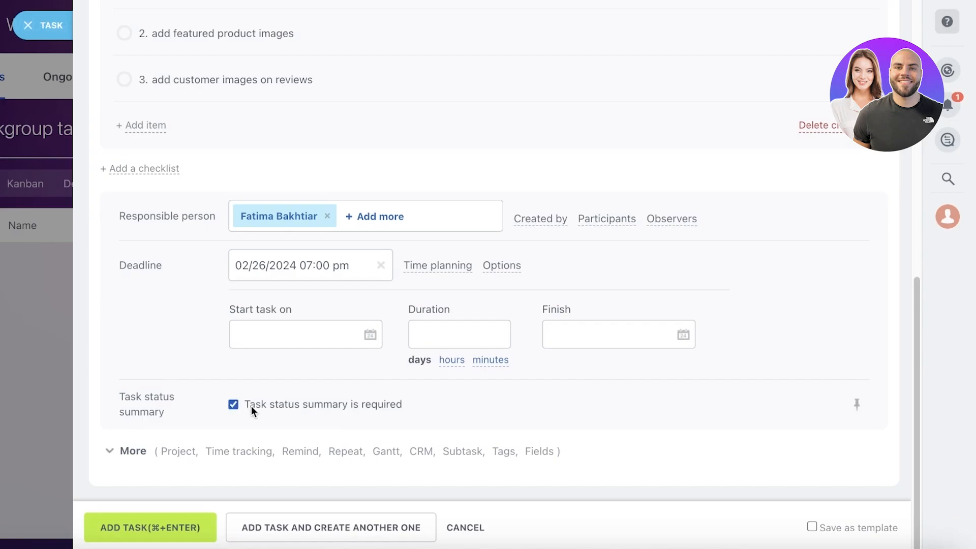
scroll(235, 428, up, 10)
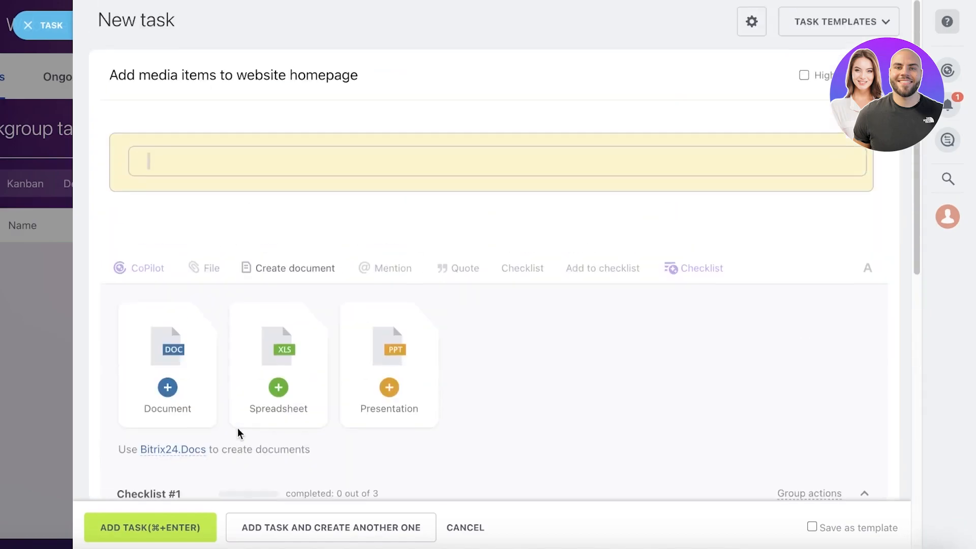
scroll(367, 331, down, 8)
scroll(369, 334, up, 9)
scroll(523, 279, down, 10)
scroll(380, 394, up, 10)
Create the homepage media task and look across its columns in the project's task list
click(152, 529)
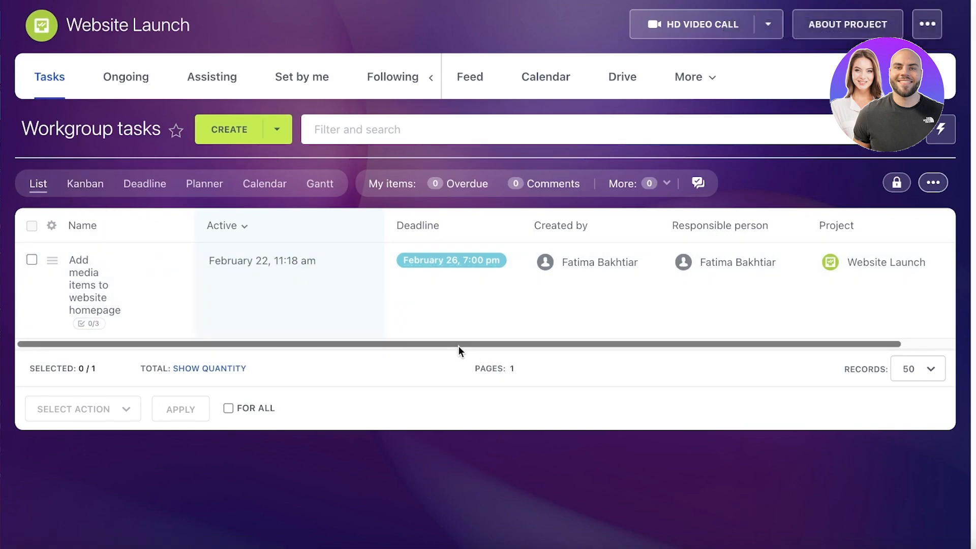
drag(459, 345, 645, 339)
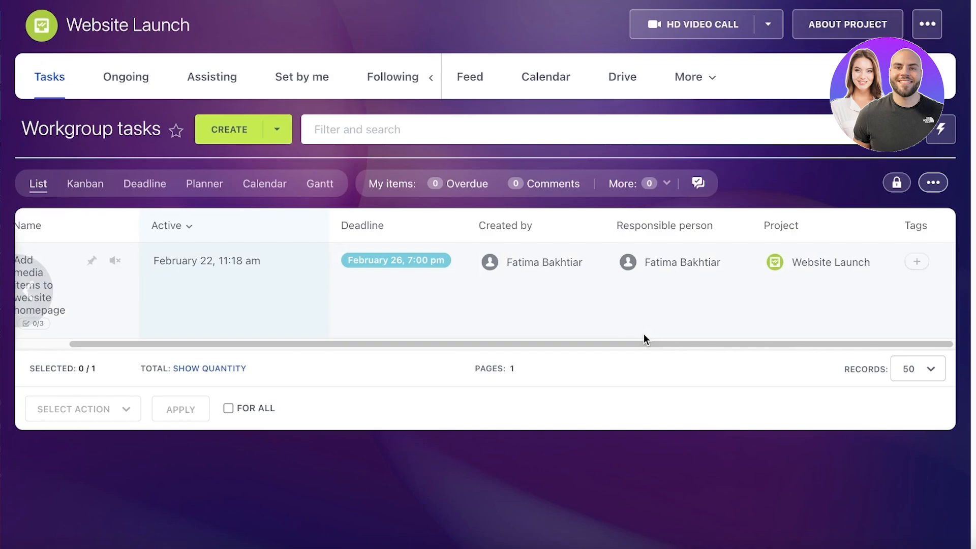
Show the project's tasks as a Kanban board and move "Add media items to website homepage" from New to In progress
click(84, 186)
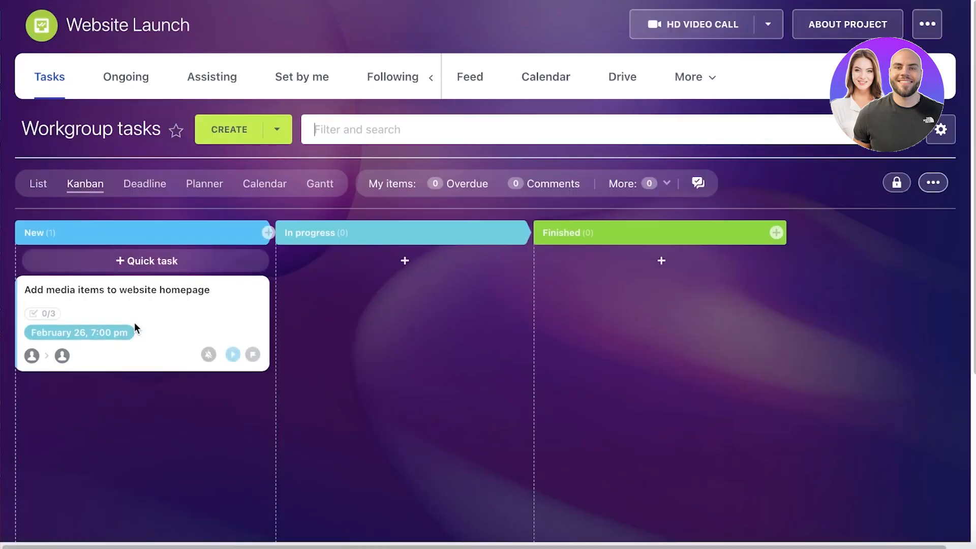
drag(155, 305, 338, 279)
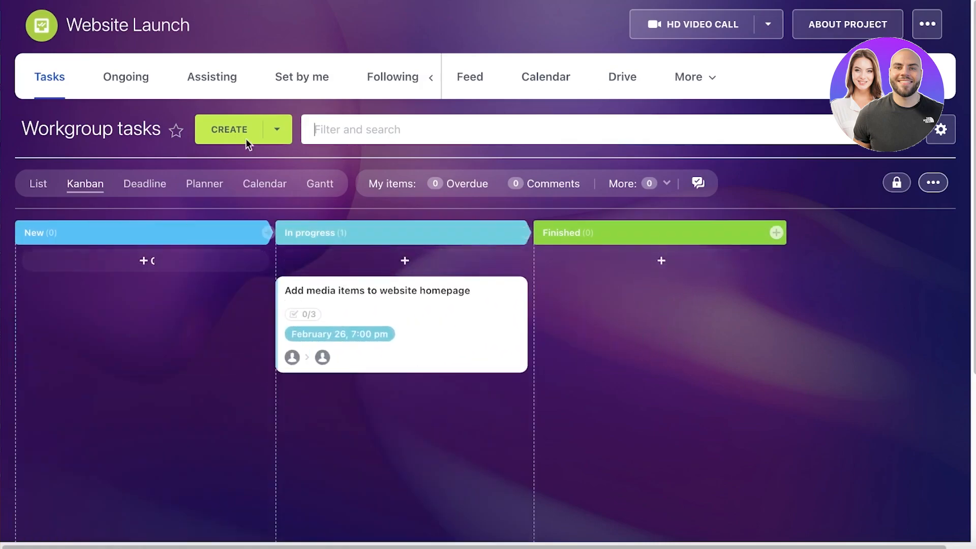
drag(391, 298, 300, 331)
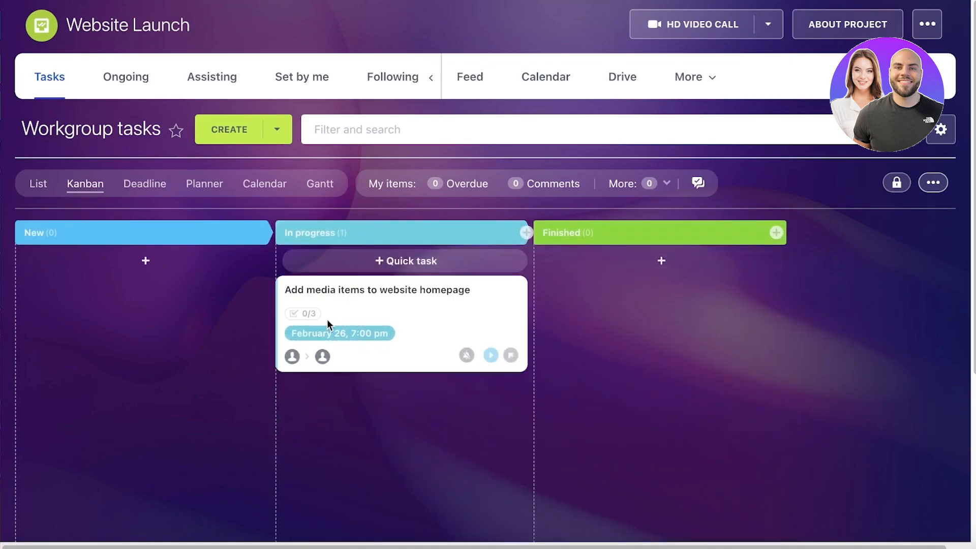
Add a Kanban stage named "Stuck" and place it between In progress and Finished
click(776, 232)
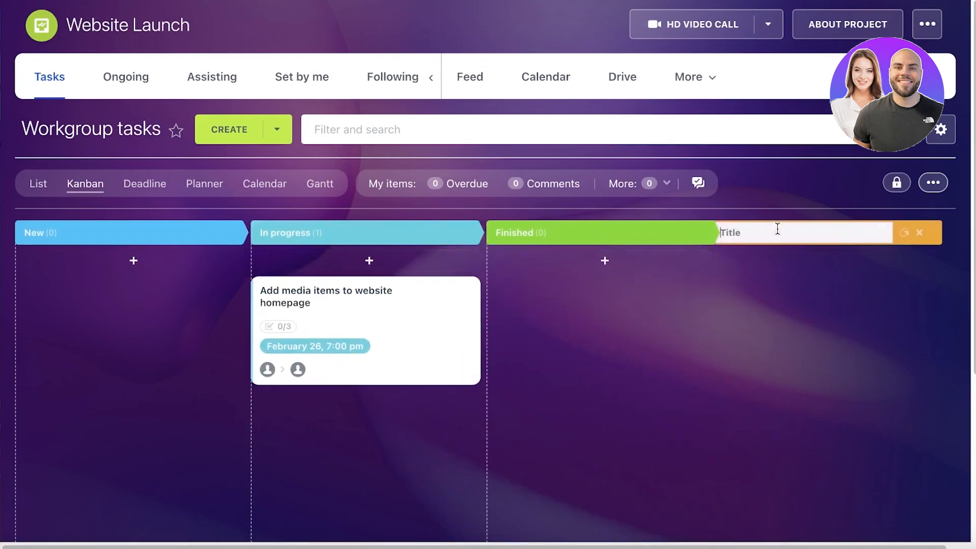
text(St)
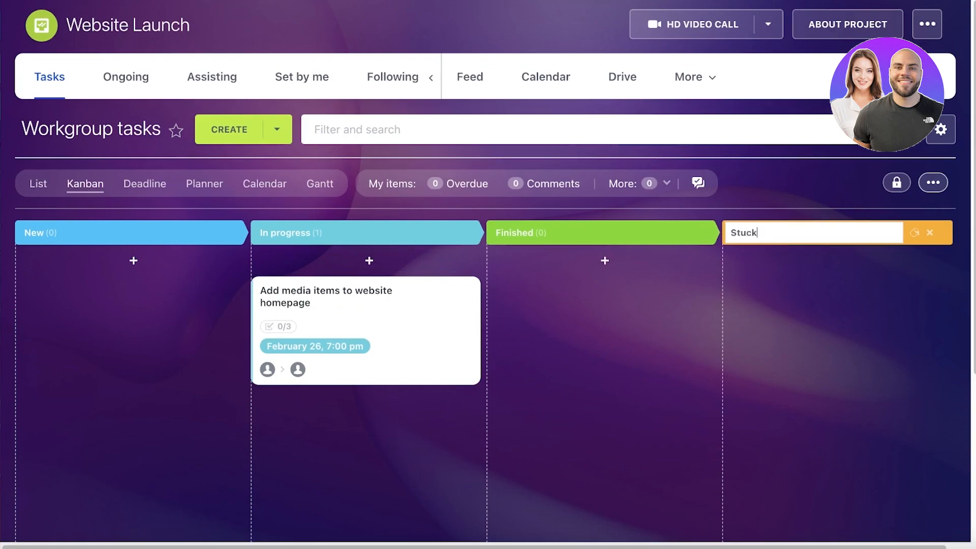
text(uck)
key(Return)
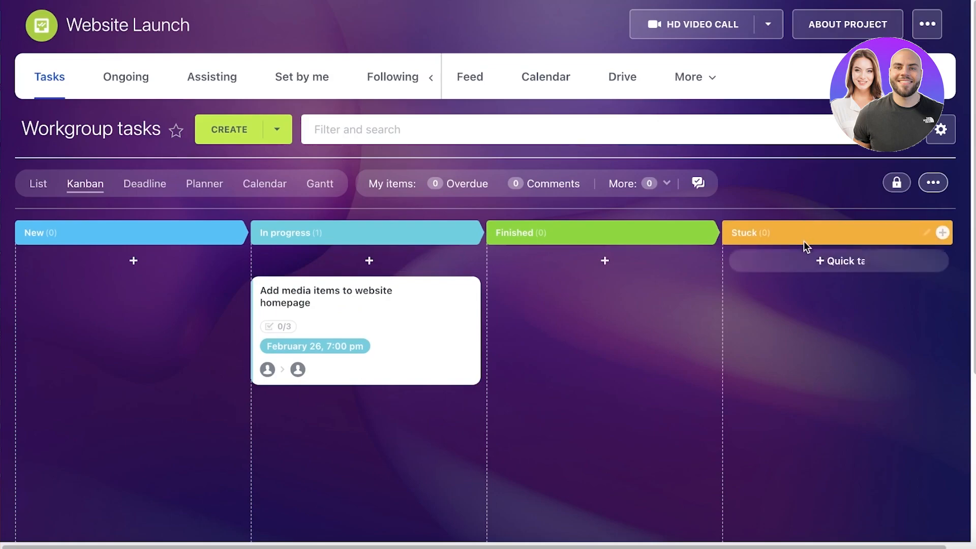
drag(822, 226, 584, 231)
drag(440, 302, 326, 306)
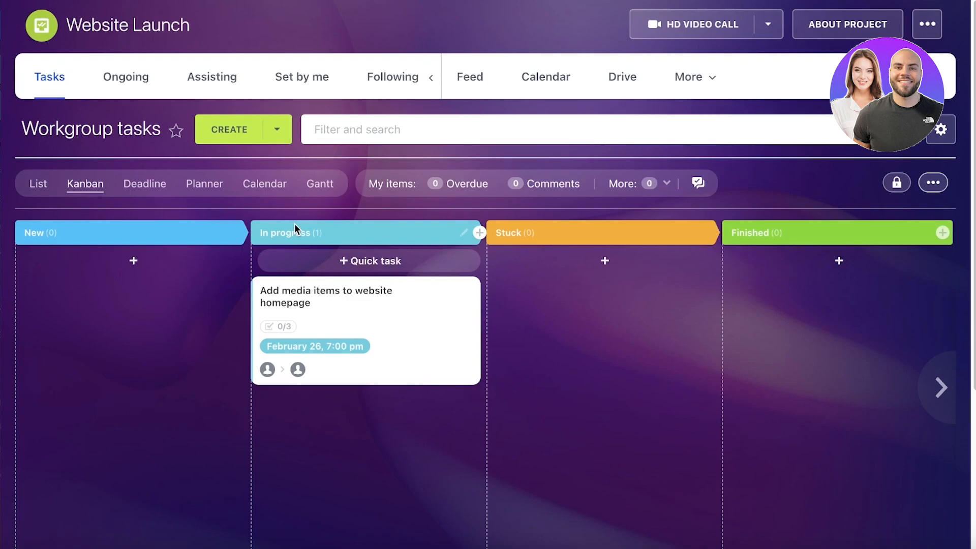
Look over the project's Feed with its task form, and view the project Drive and close it again
click(472, 76)
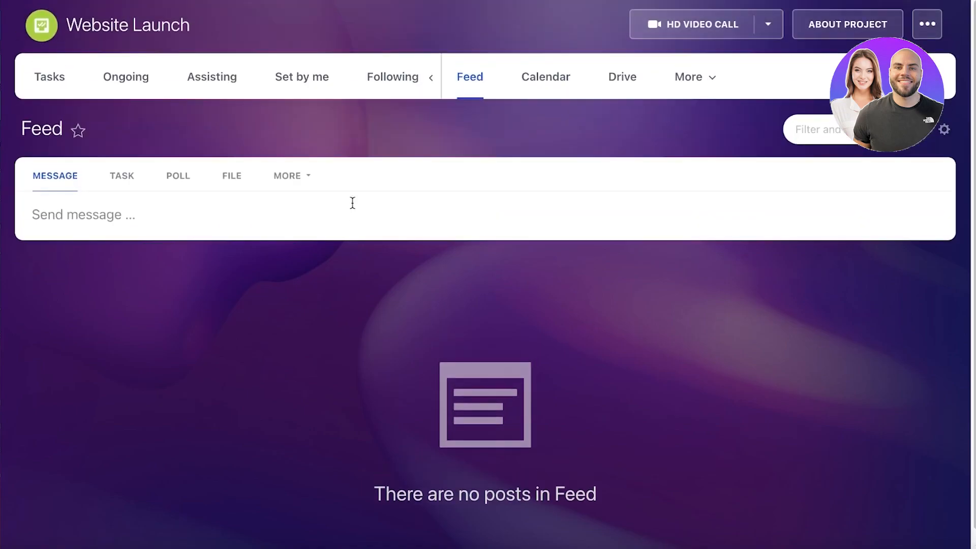
click(114, 179)
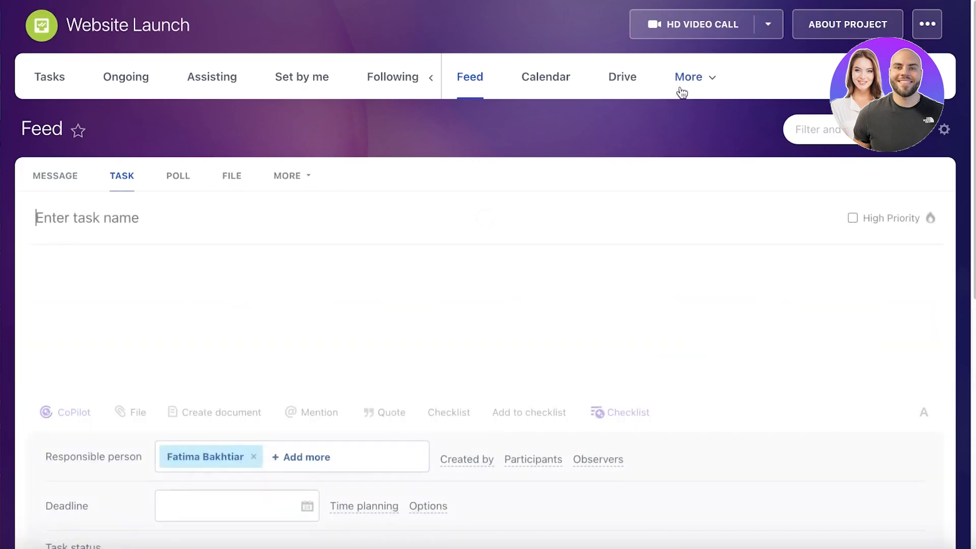
click(613, 77)
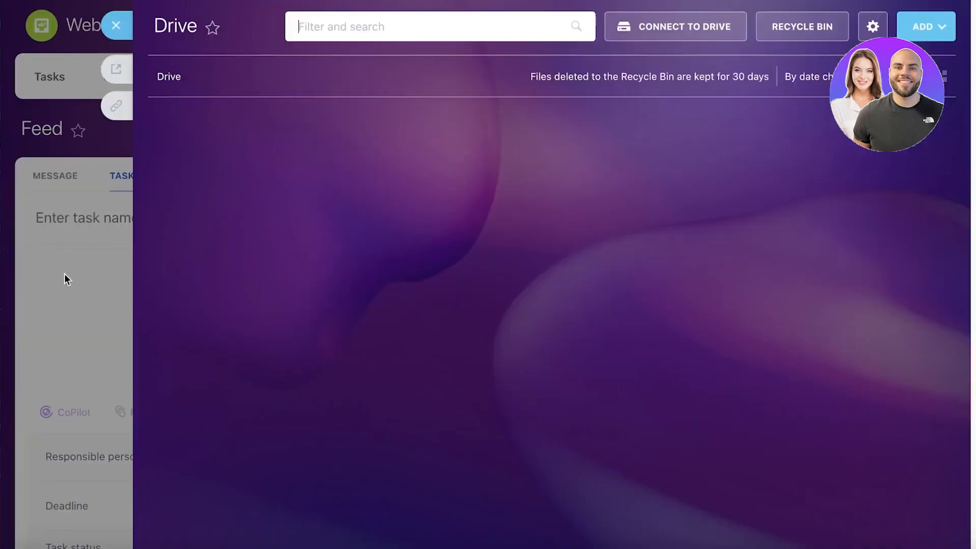
click(64, 273)
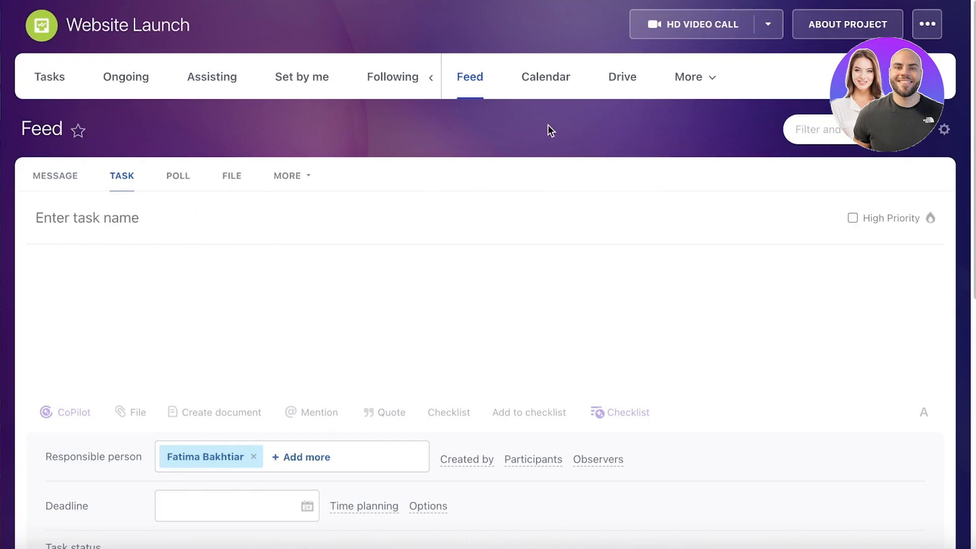
Examine how the homepage media task is scheduled in the project's calendar, and close the calendar
click(547, 89)
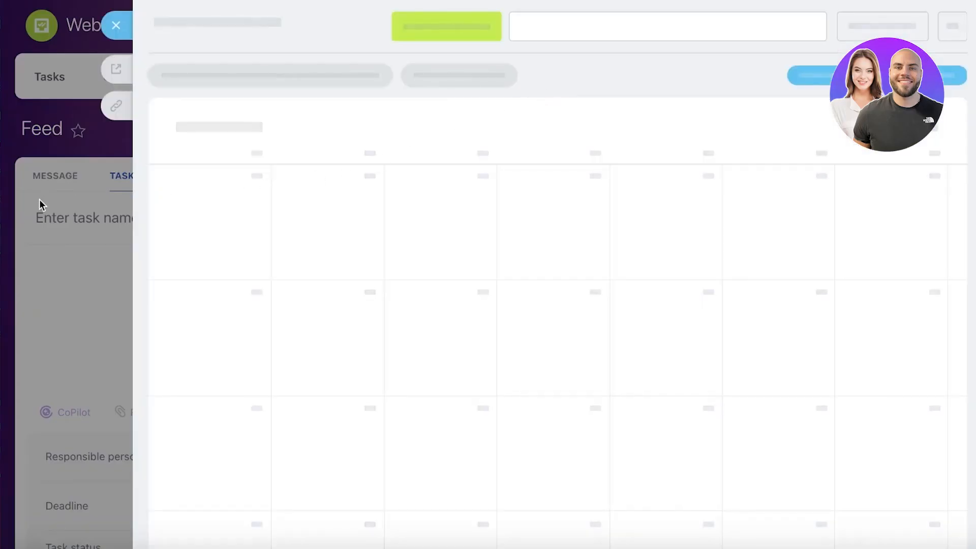
scroll(208, 249, down, 4)
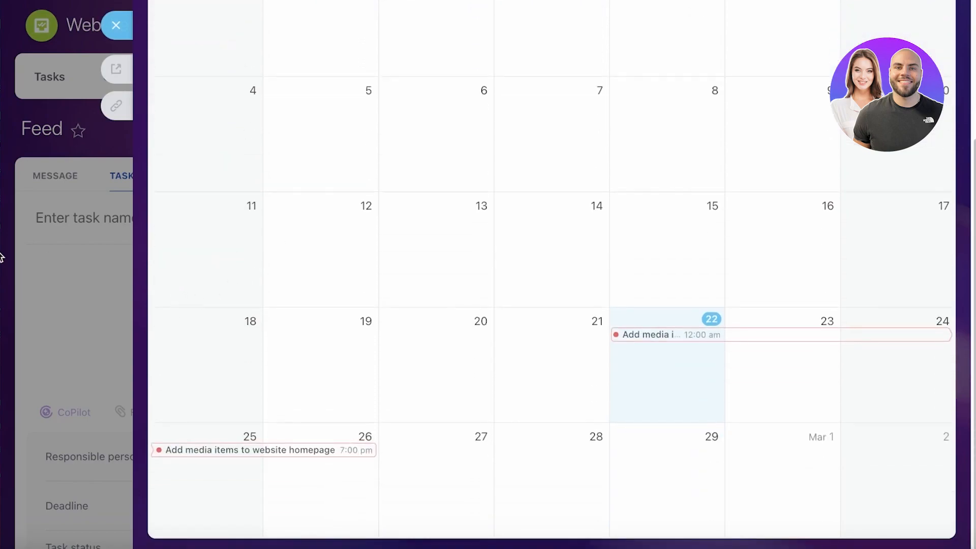
click(102, 218)
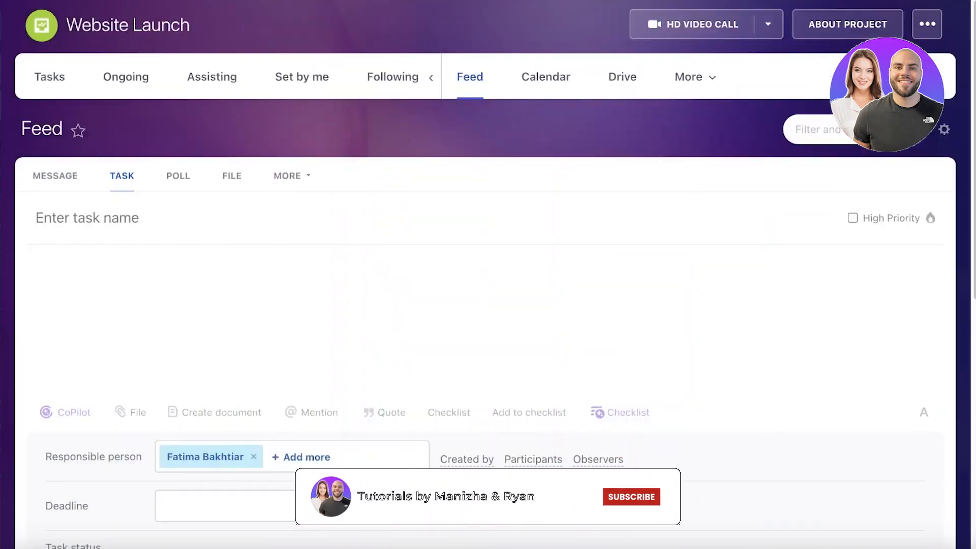